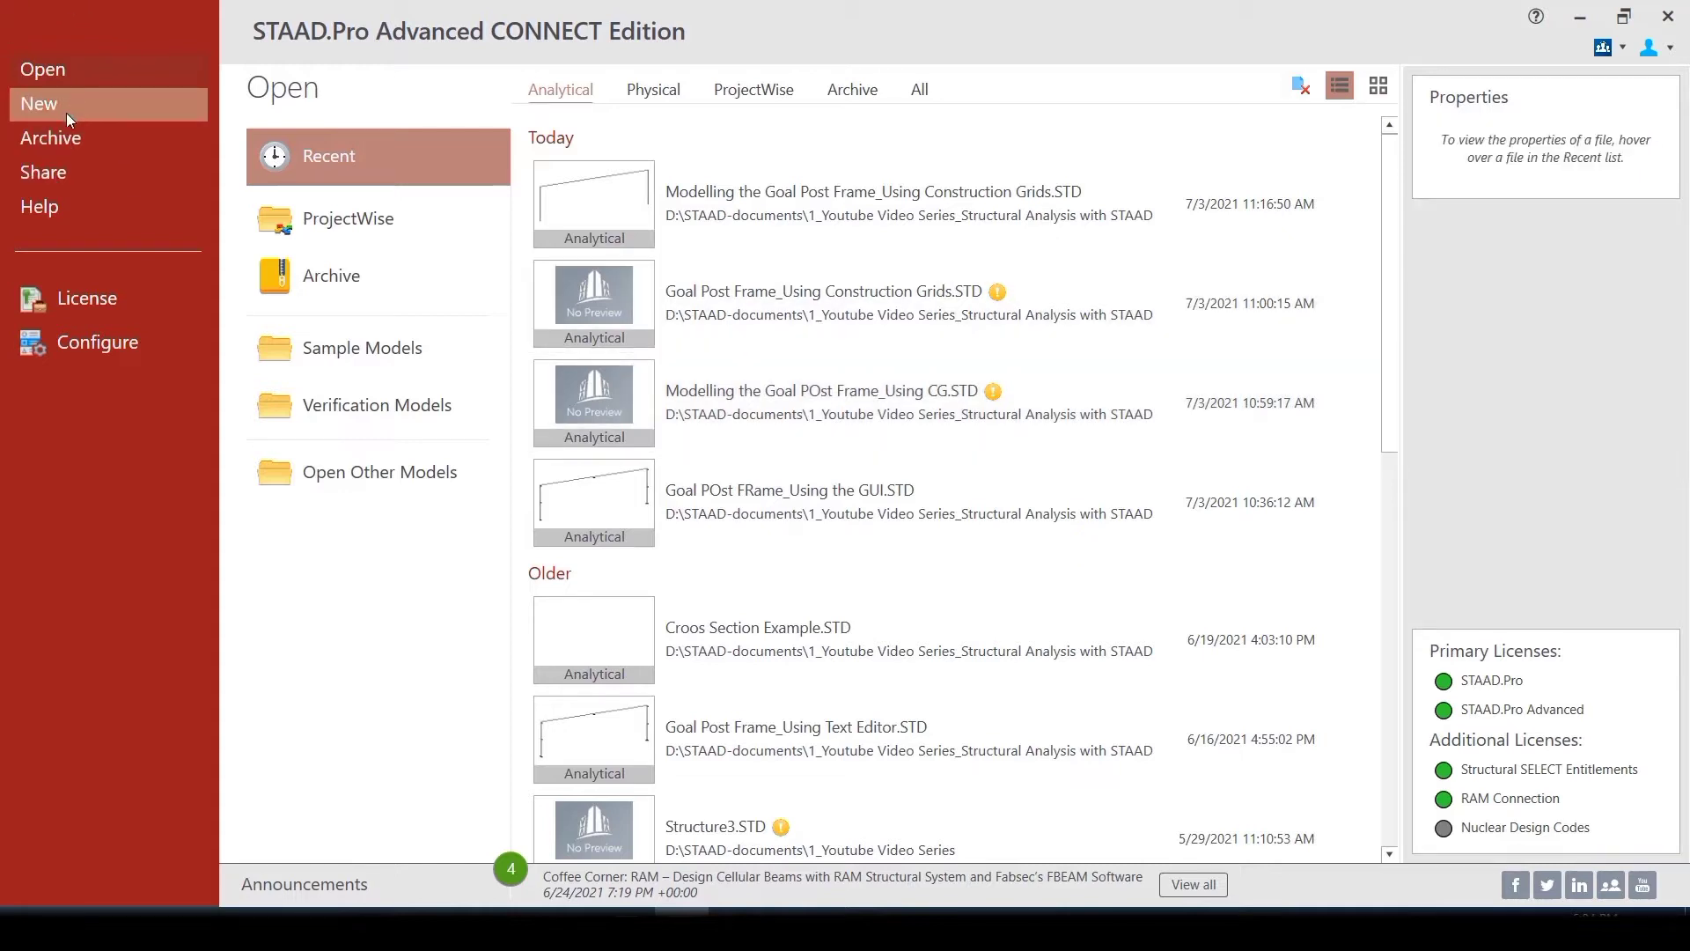
Step: Start a new Analytical model named 'Goal Post Frame_Base UNit Change' with Metric units
click(67, 109)
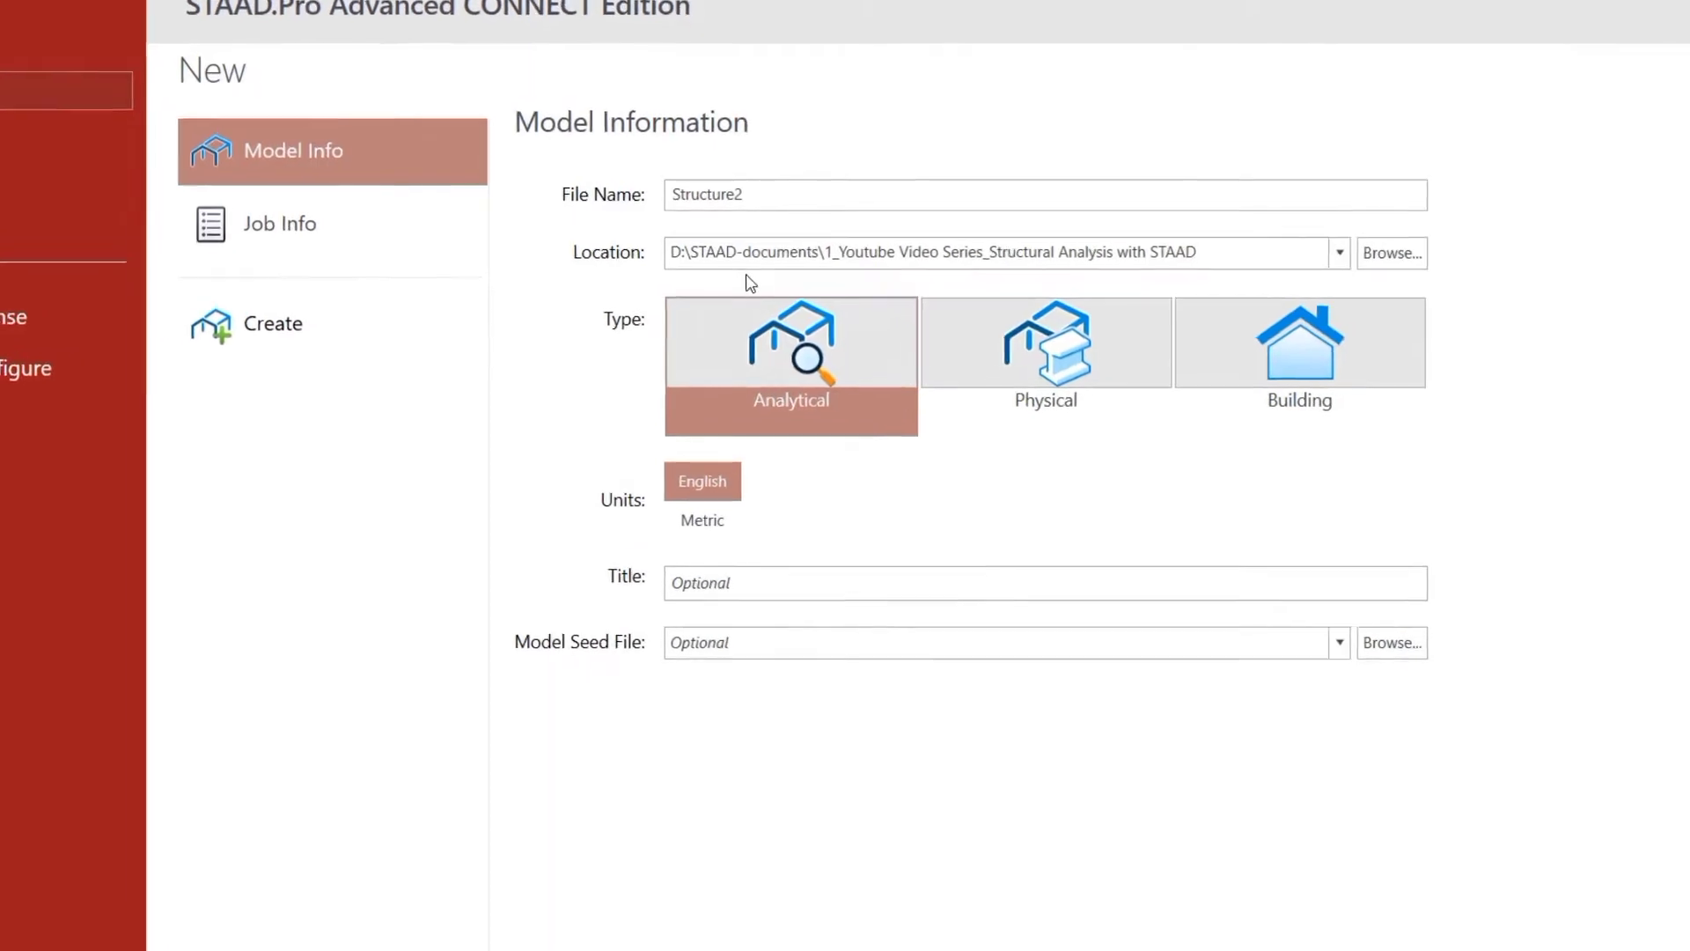
click(783, 200)
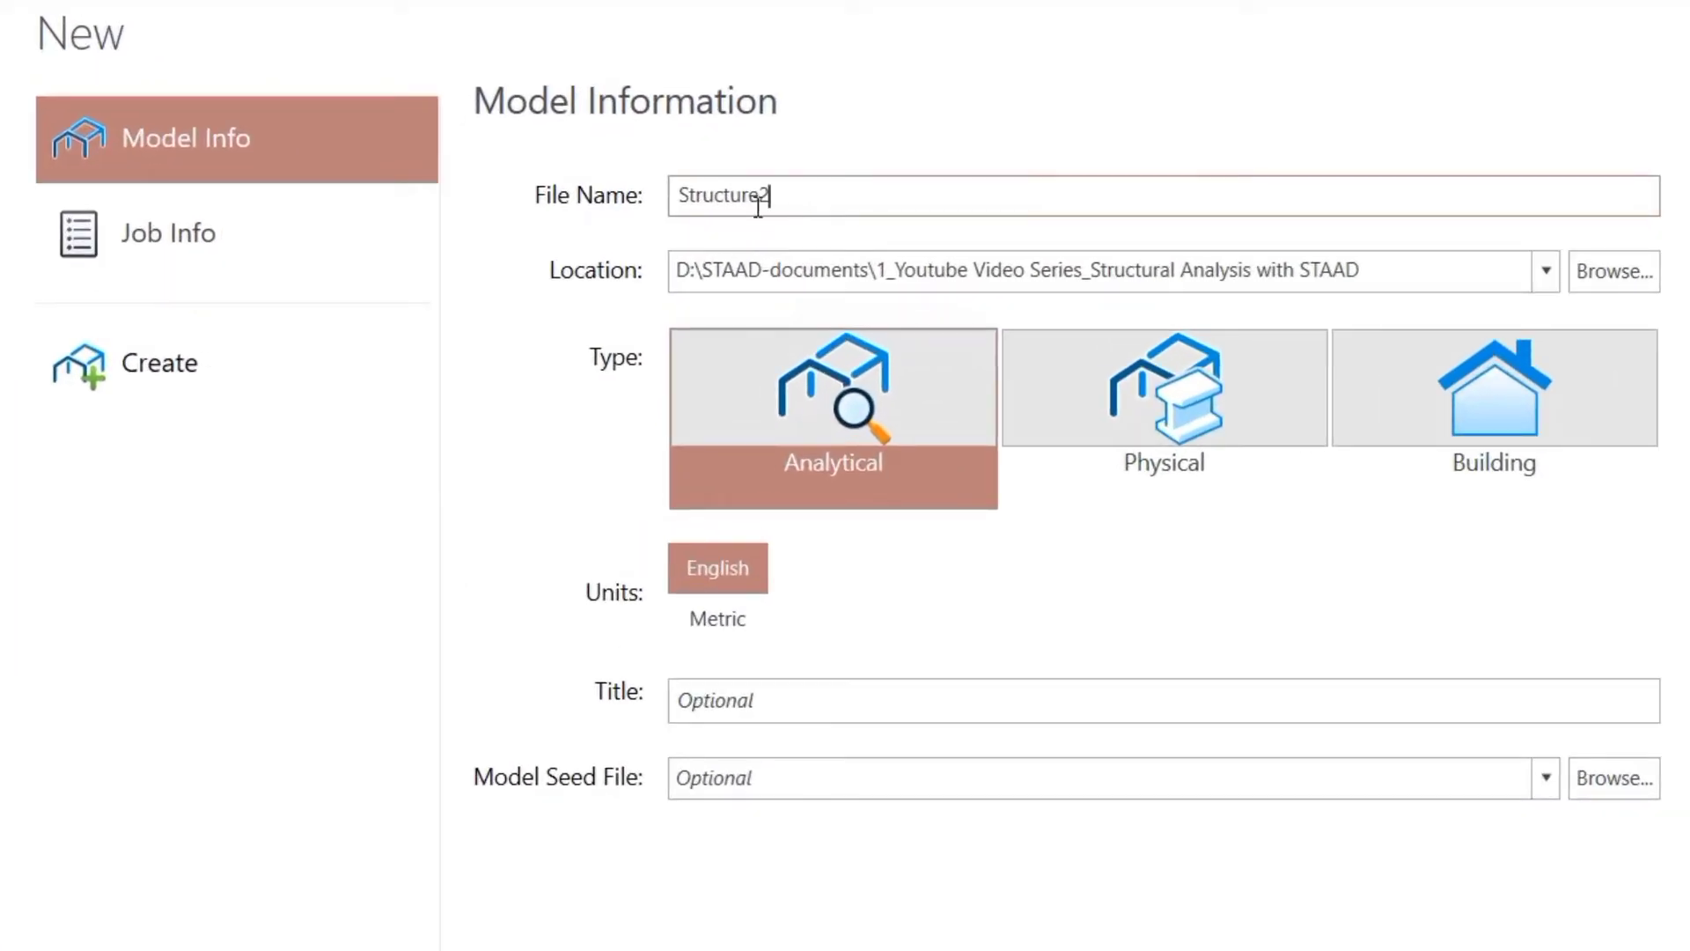
double_click(758, 204)
text(Goal POst Frame)
key(BackSpace)
key(BackSpace)
key(BackSpace)
key(BackSpace)
key(BackSpace)
key(BackSpace)
key(BackSpace)
key(BackSpace)
key(BackSpace)
text(ost Frame_Base )
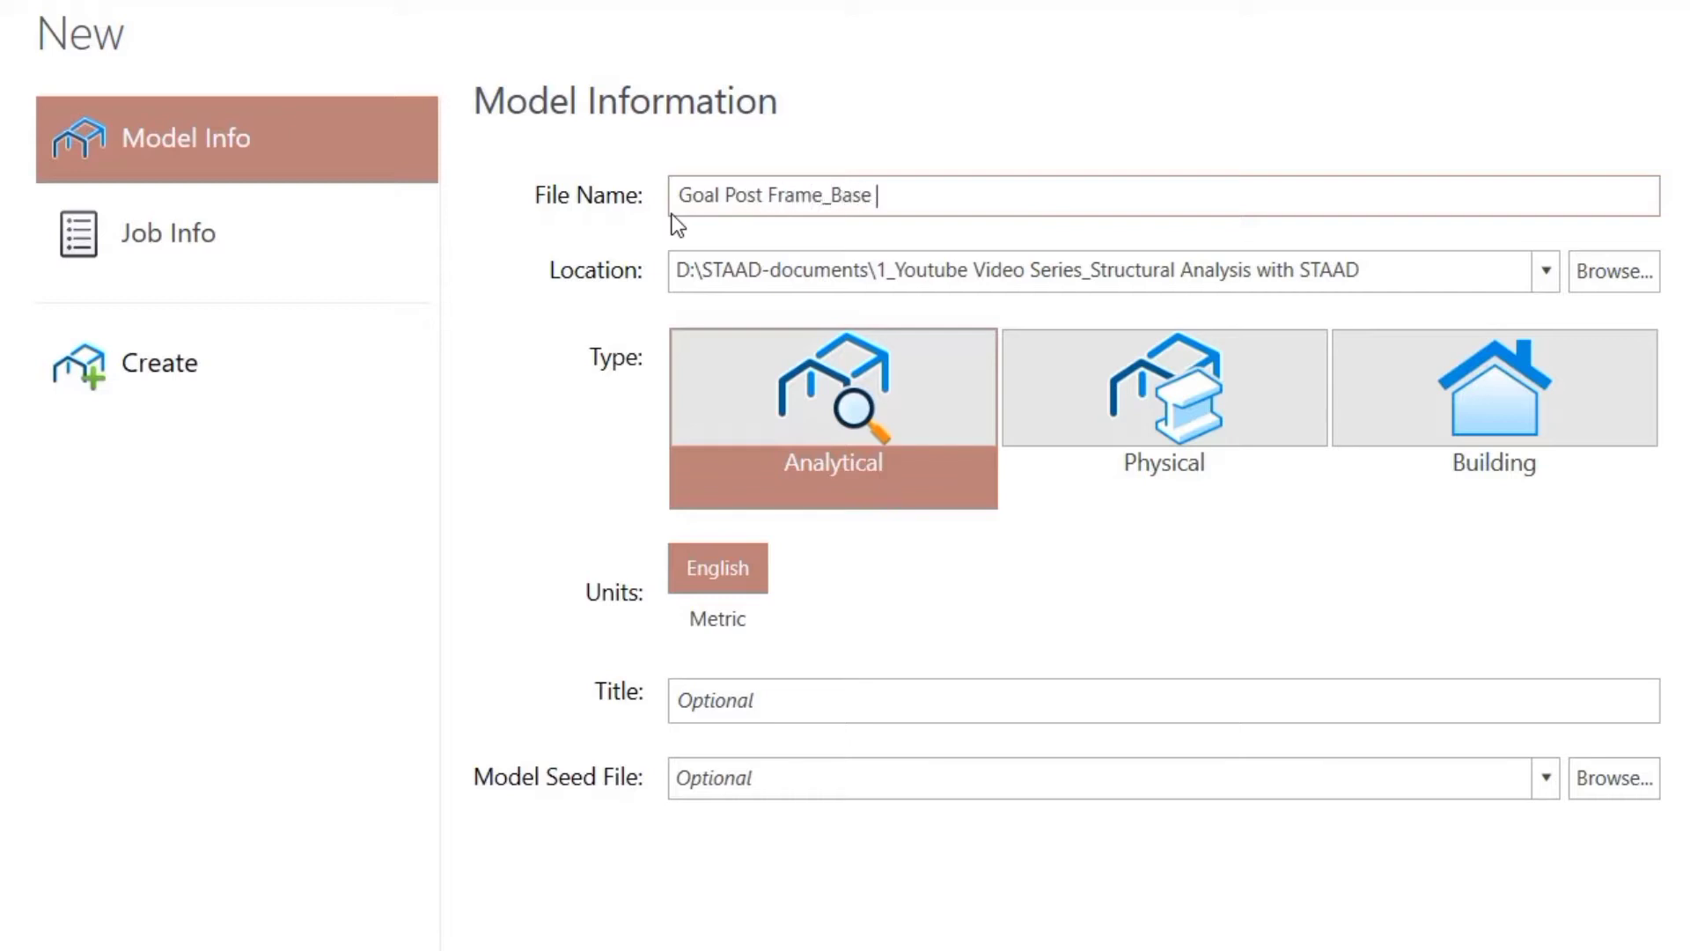
text(UNit Change)
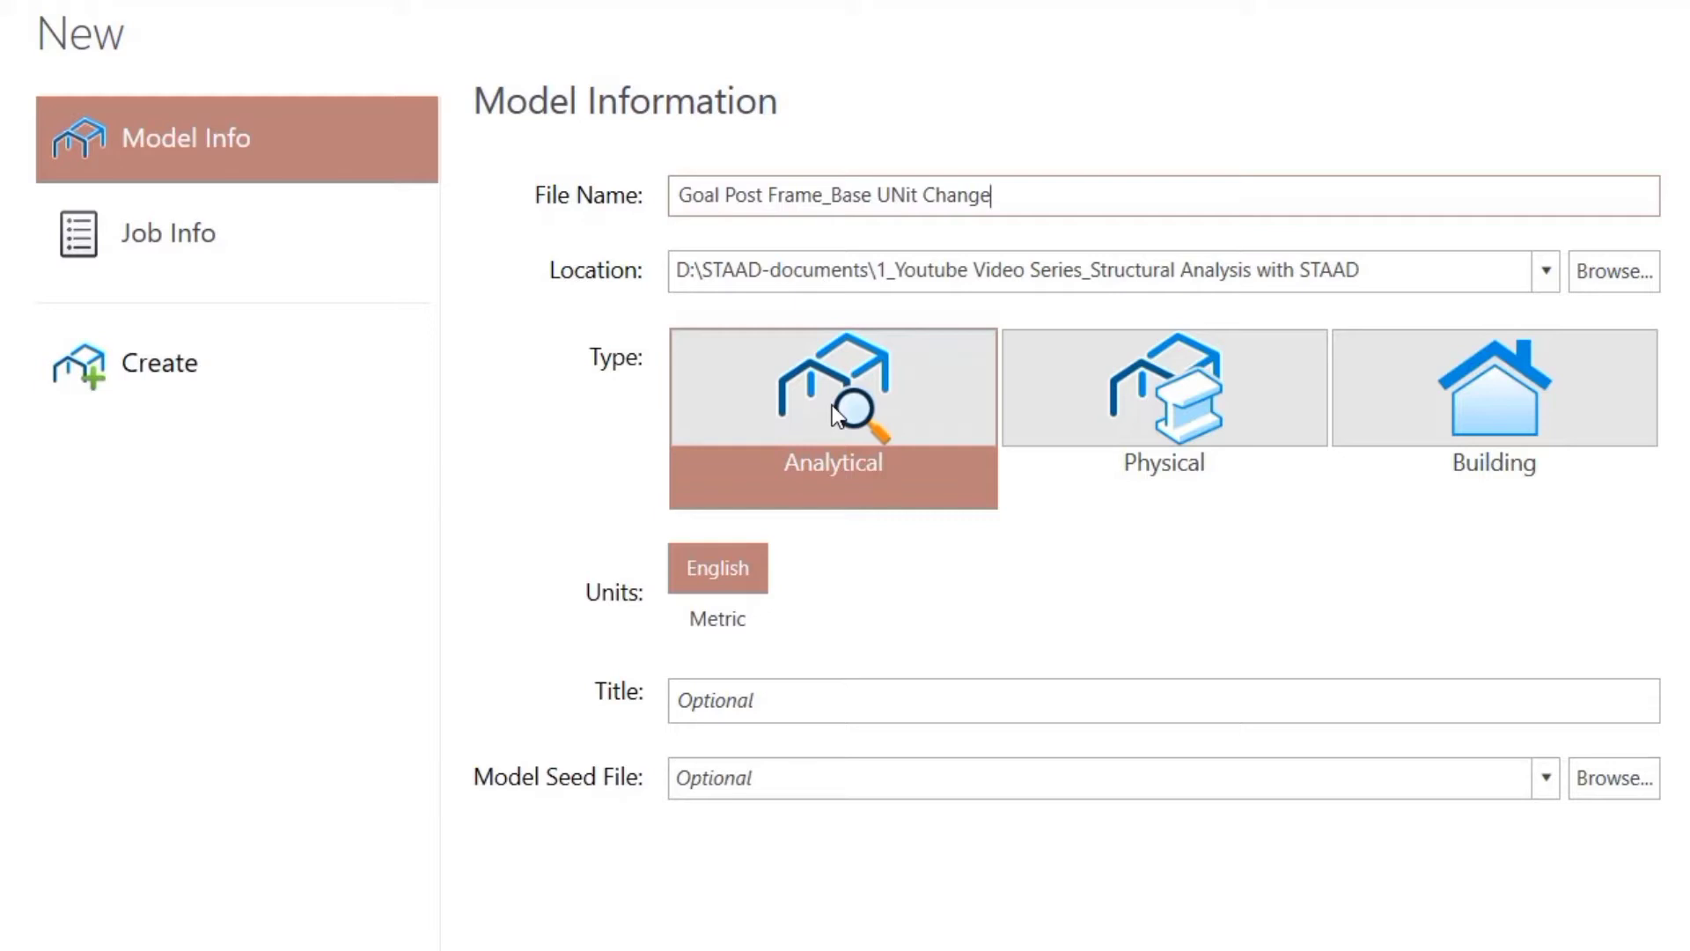
click(699, 604)
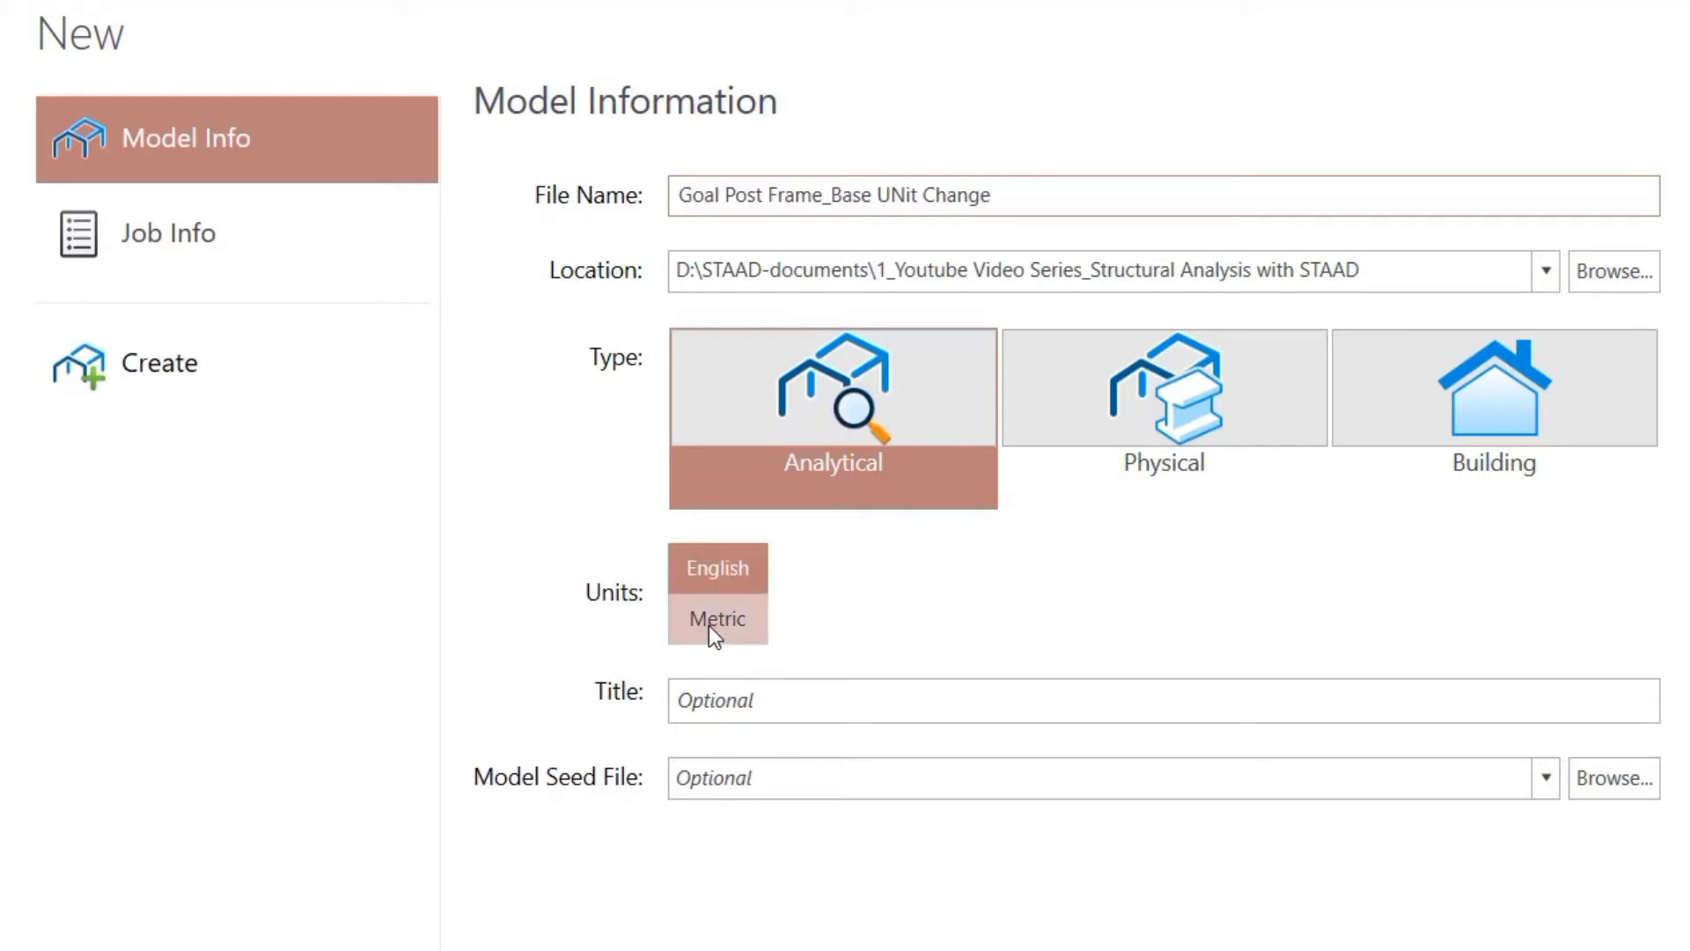
click(710, 622)
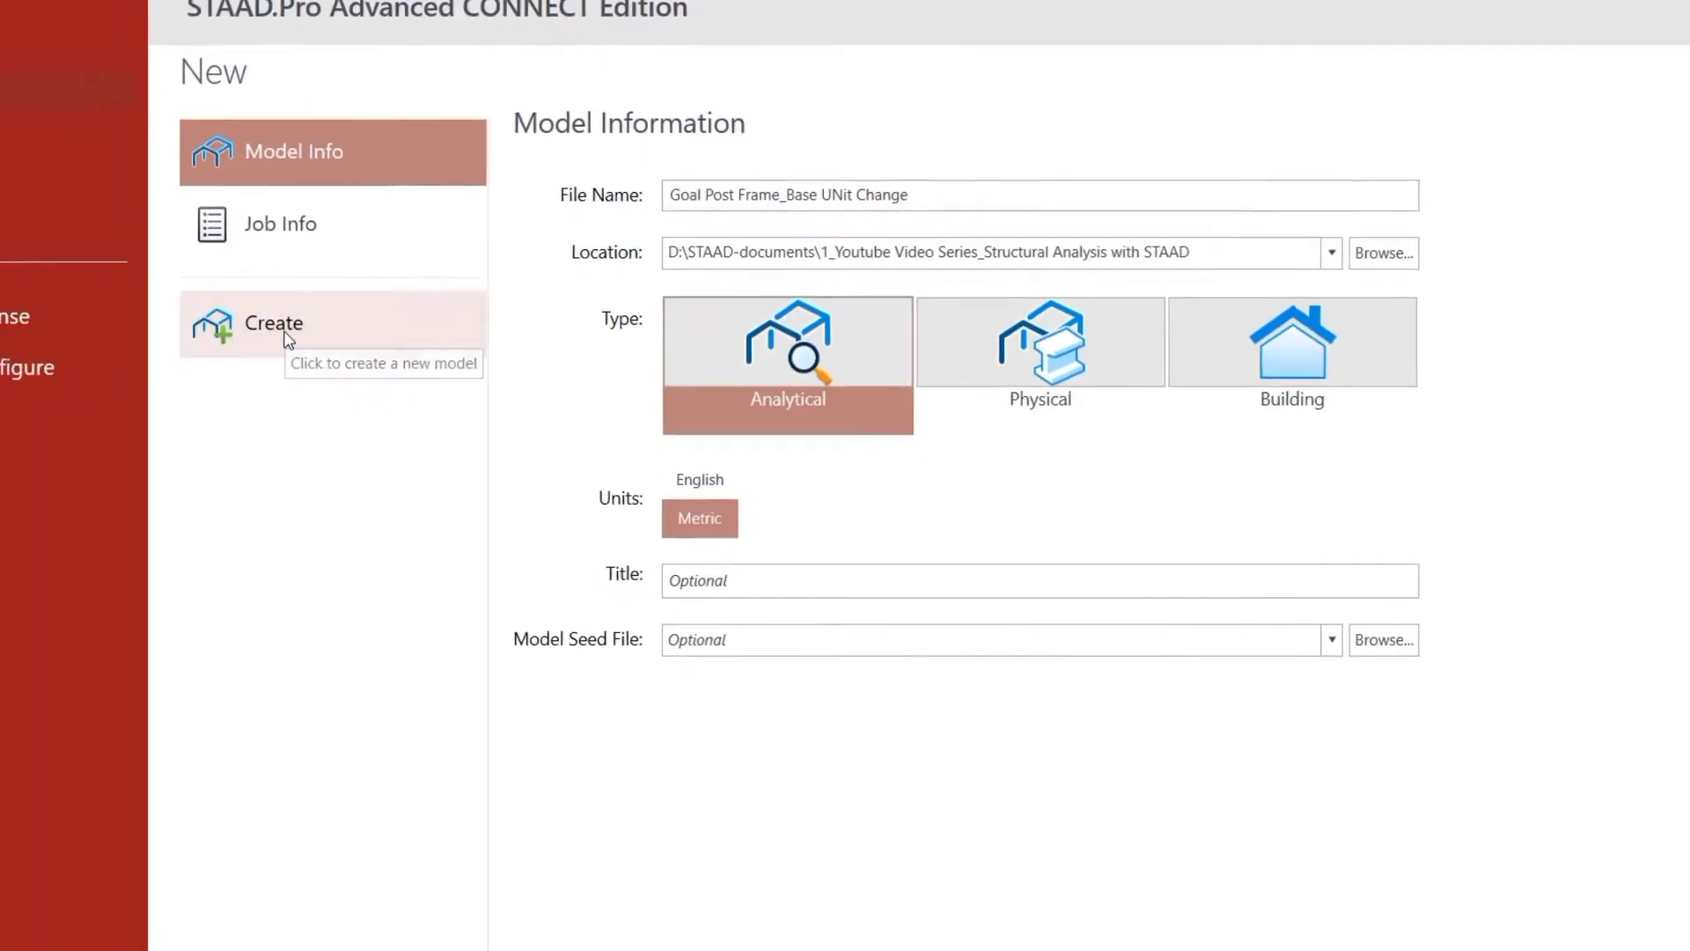
Step: Create the model and enter node 1 at (0,0,0) and node 2 at (0,3,0)
click(287, 339)
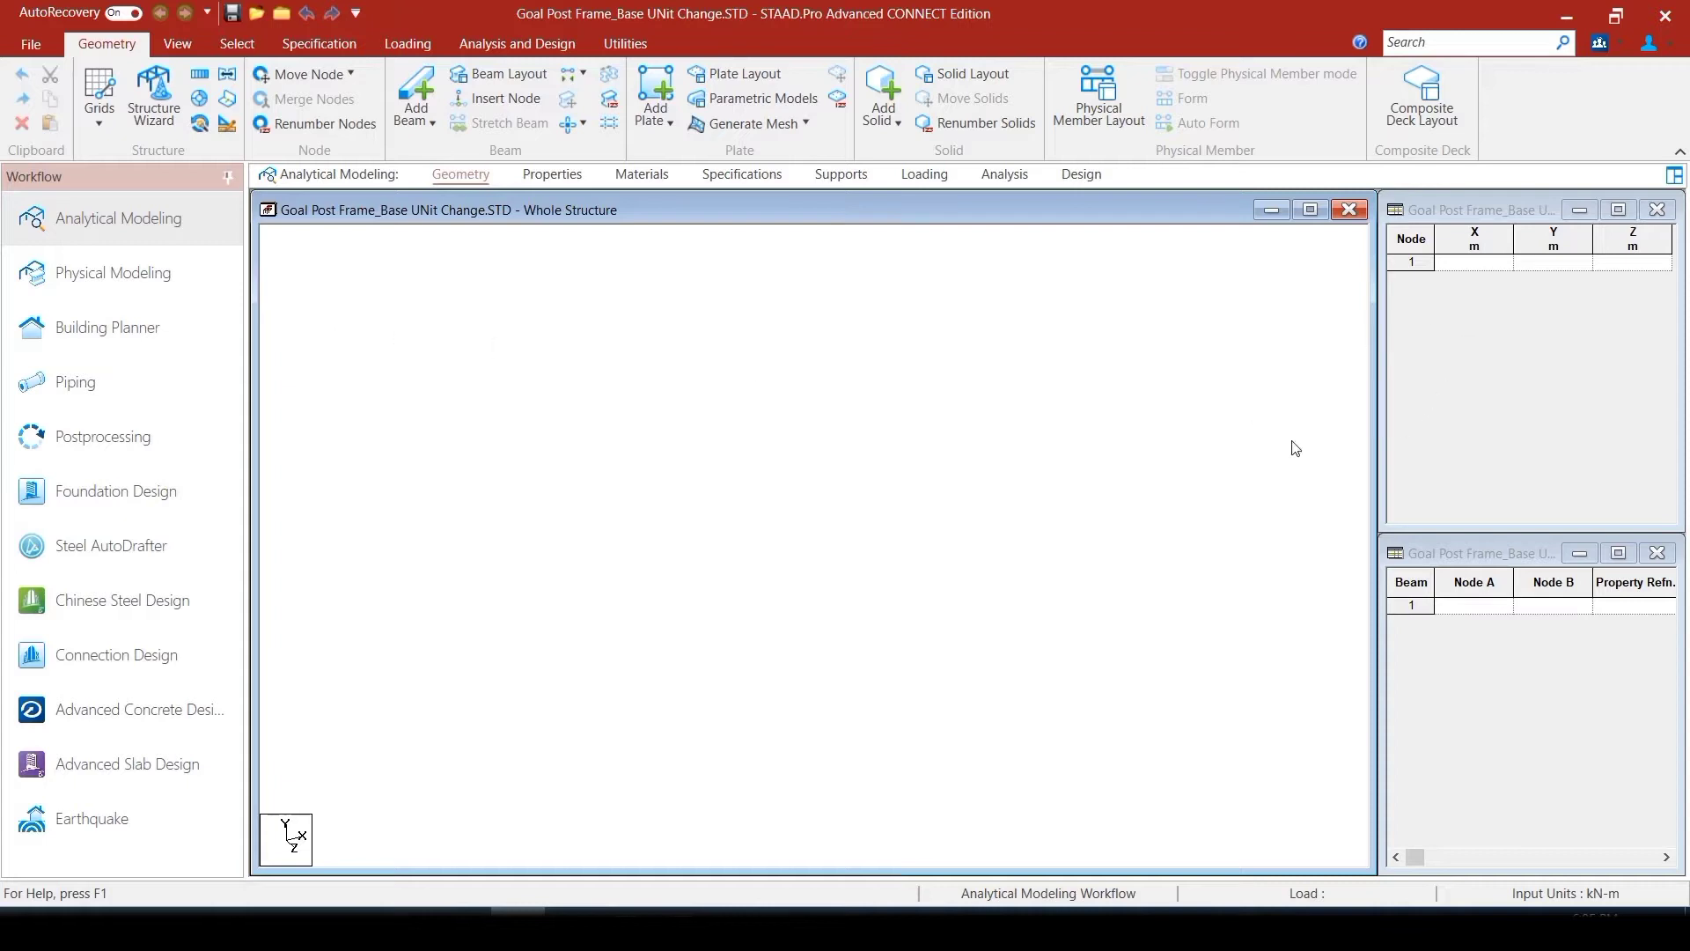
click(1494, 264)
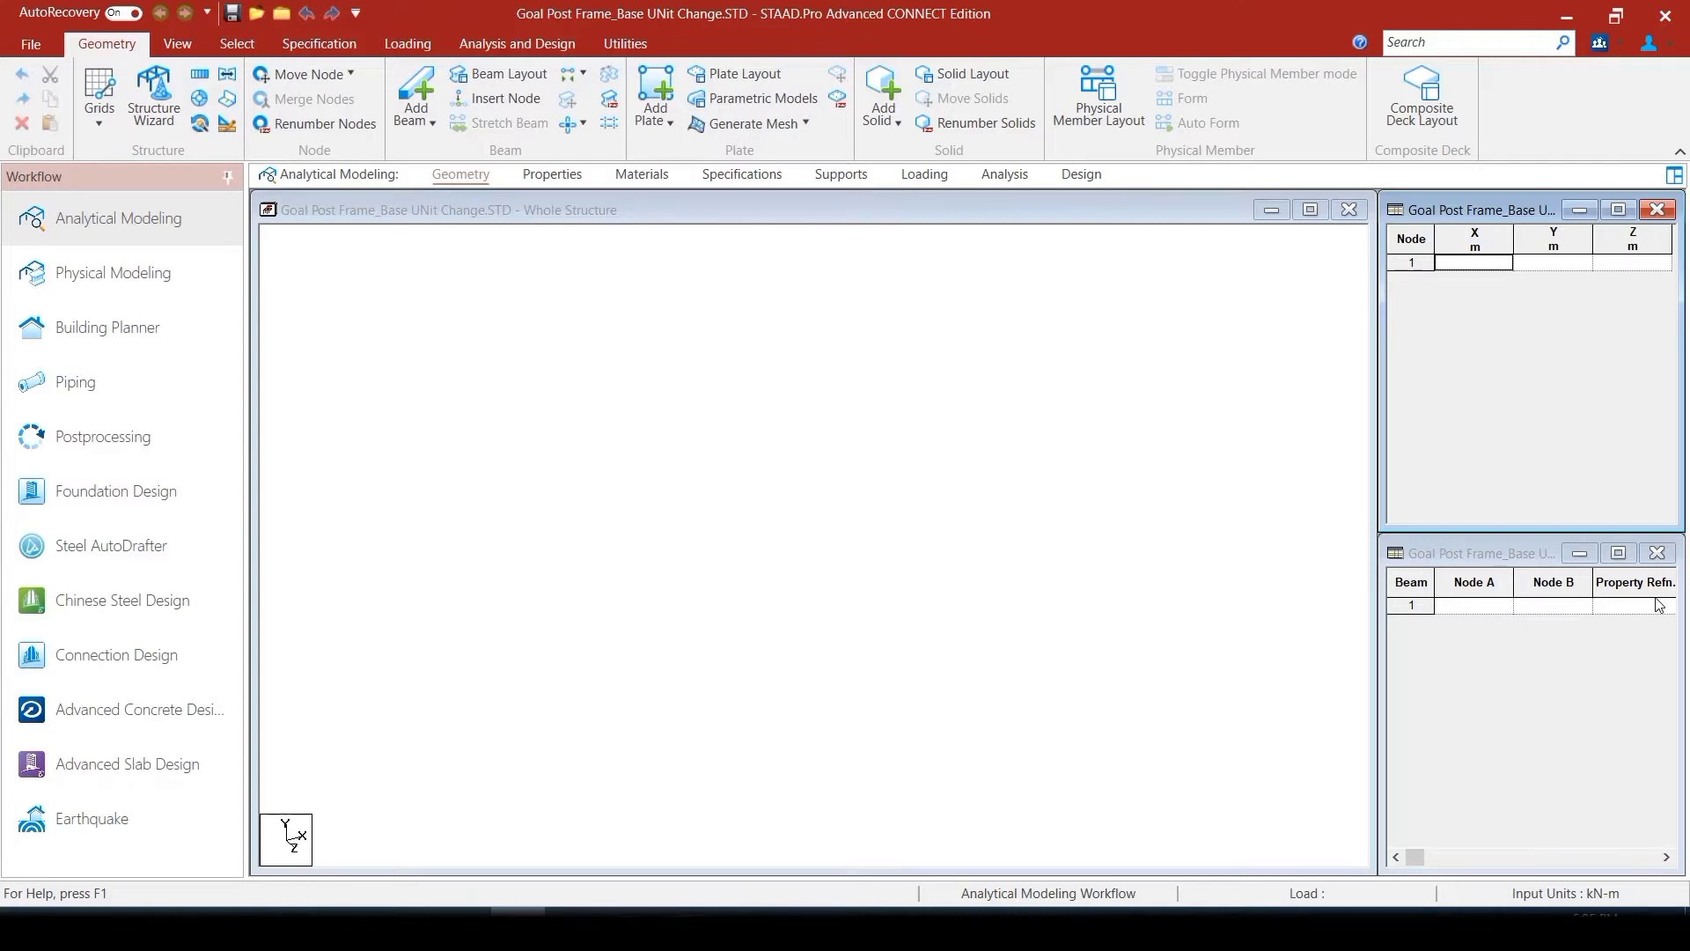
text(0)
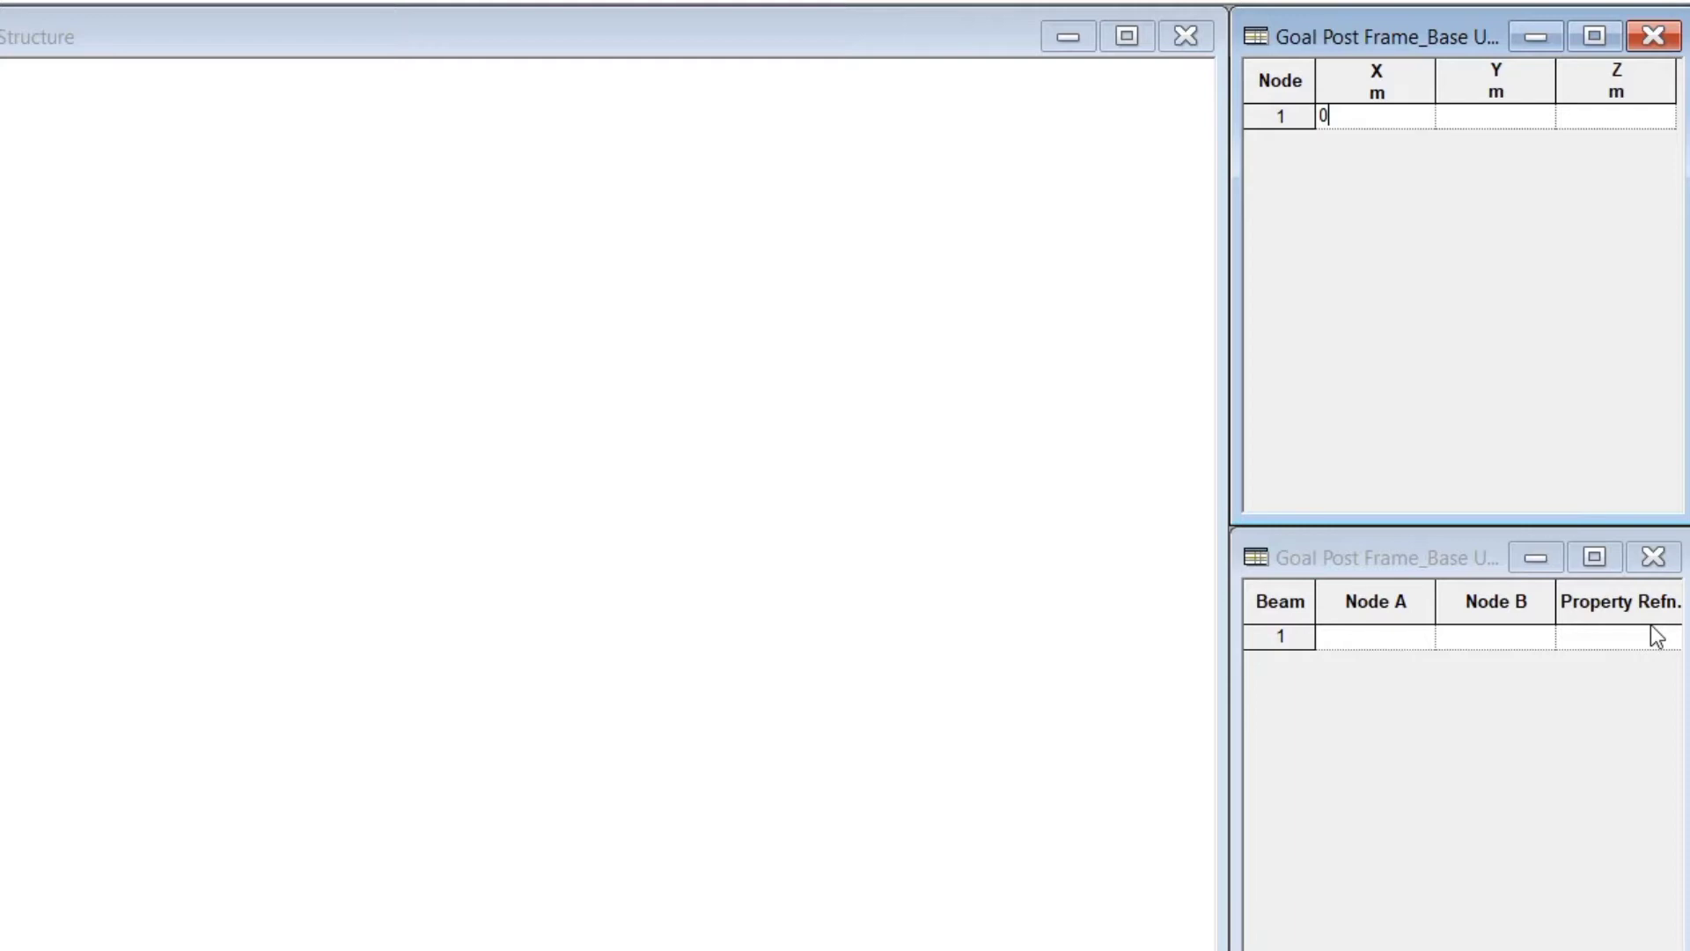
key(Tab)
key(Tab)
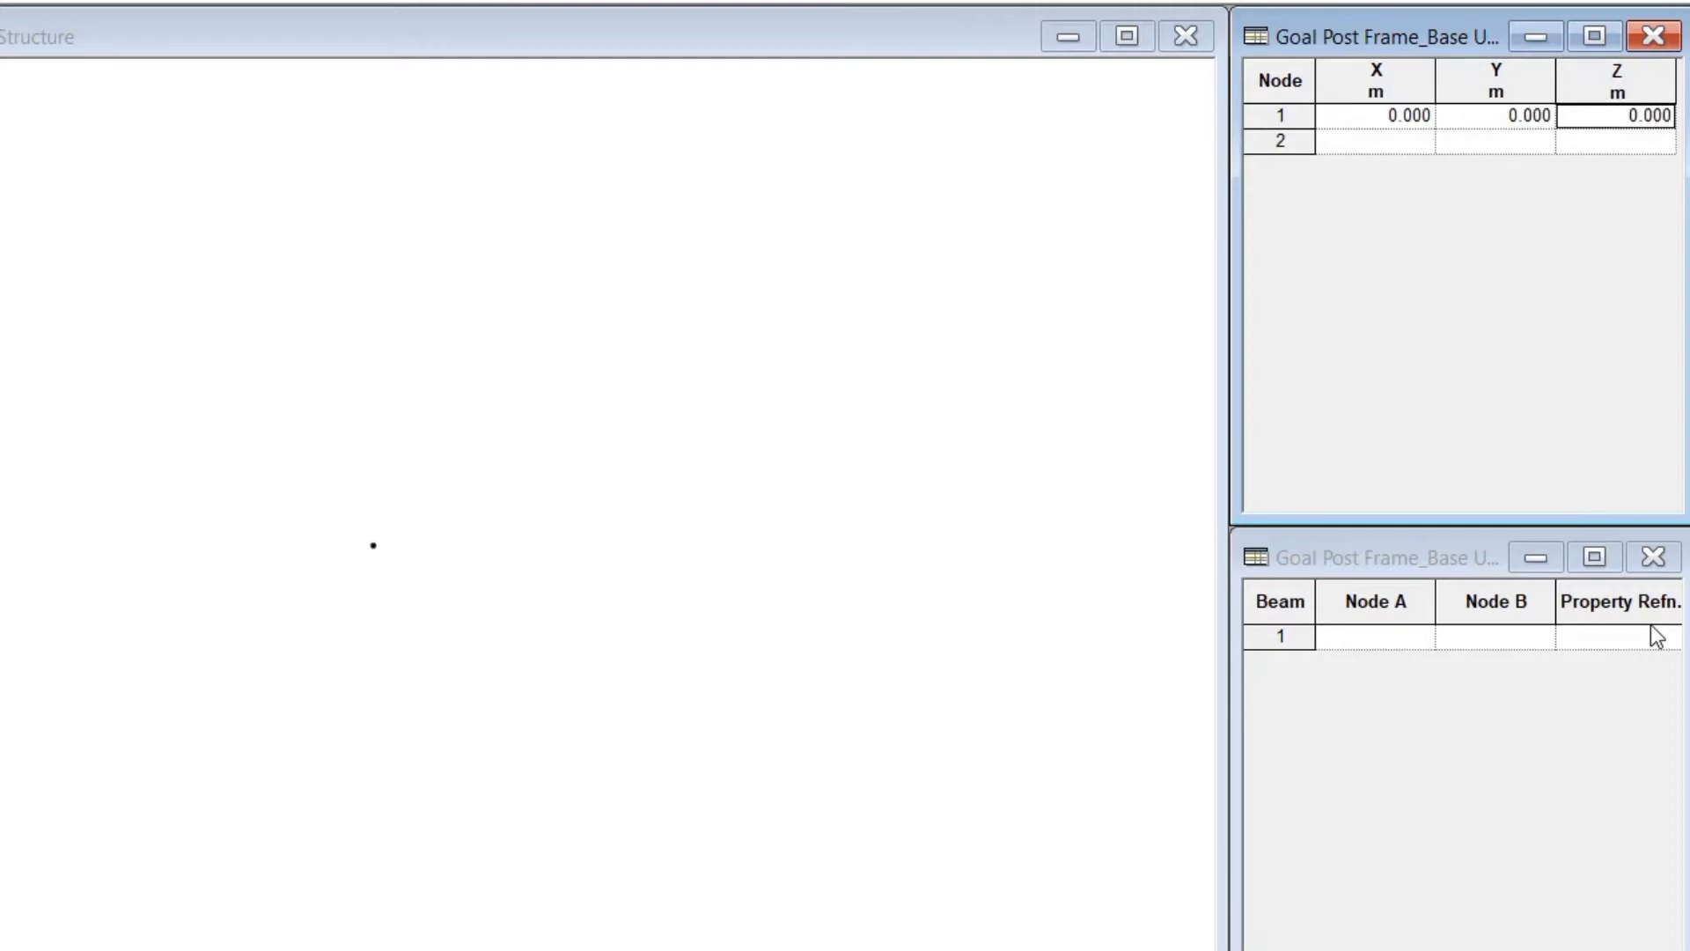
key(Tab)
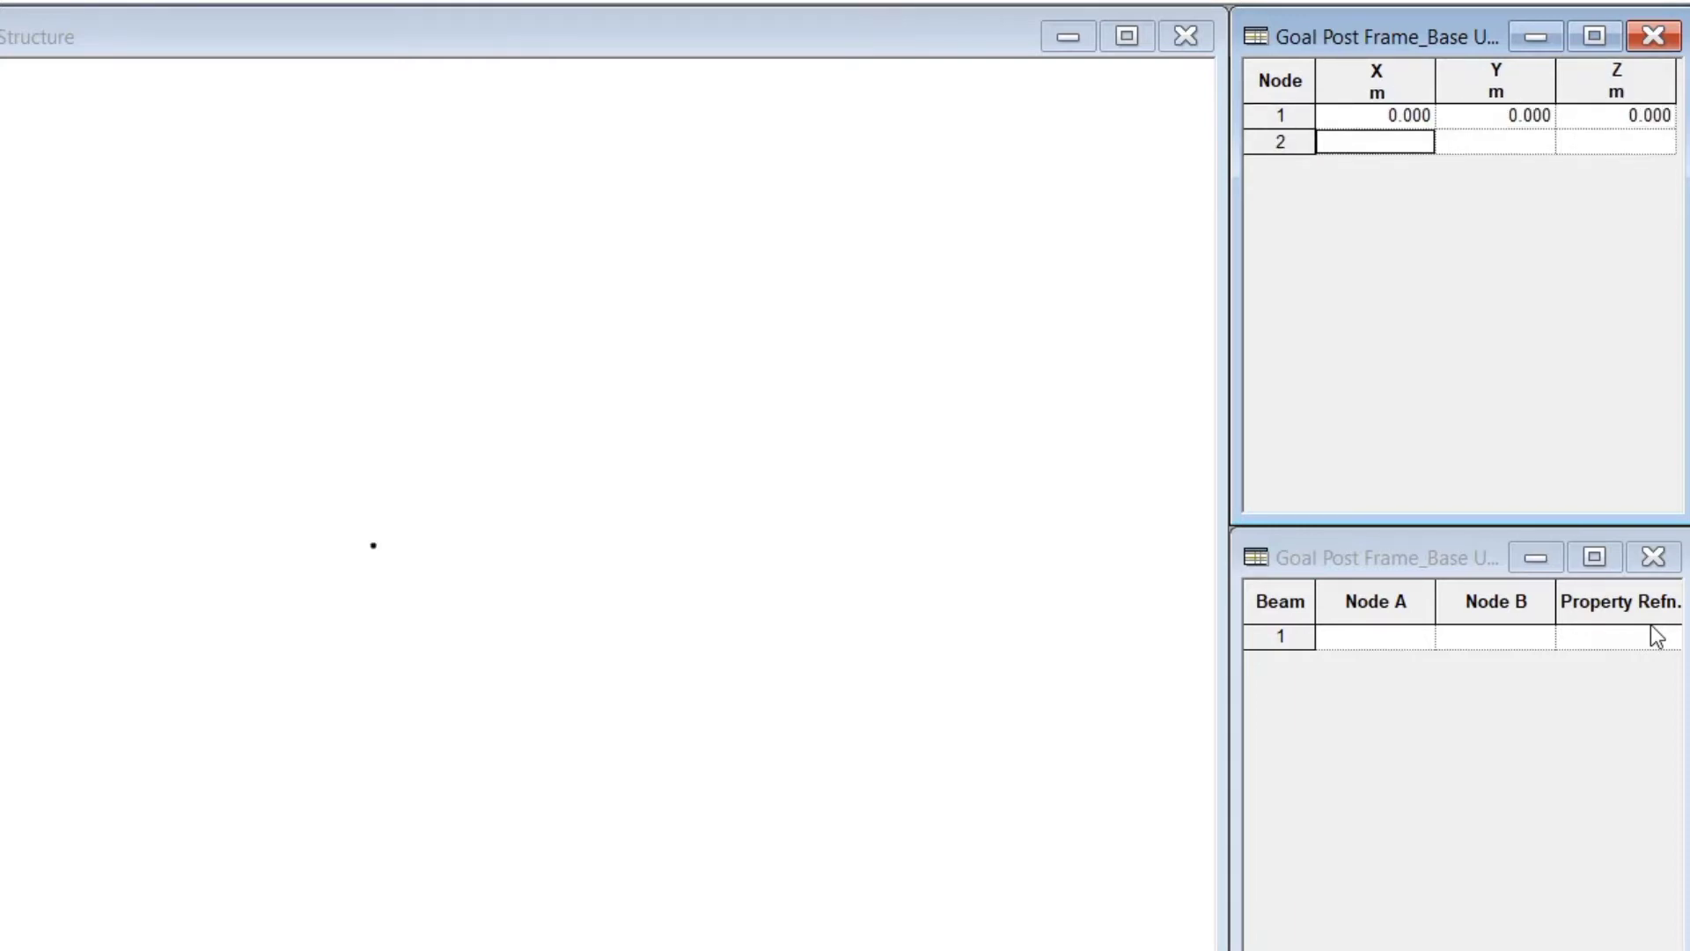
text(0)
key(Tab)
text(3)
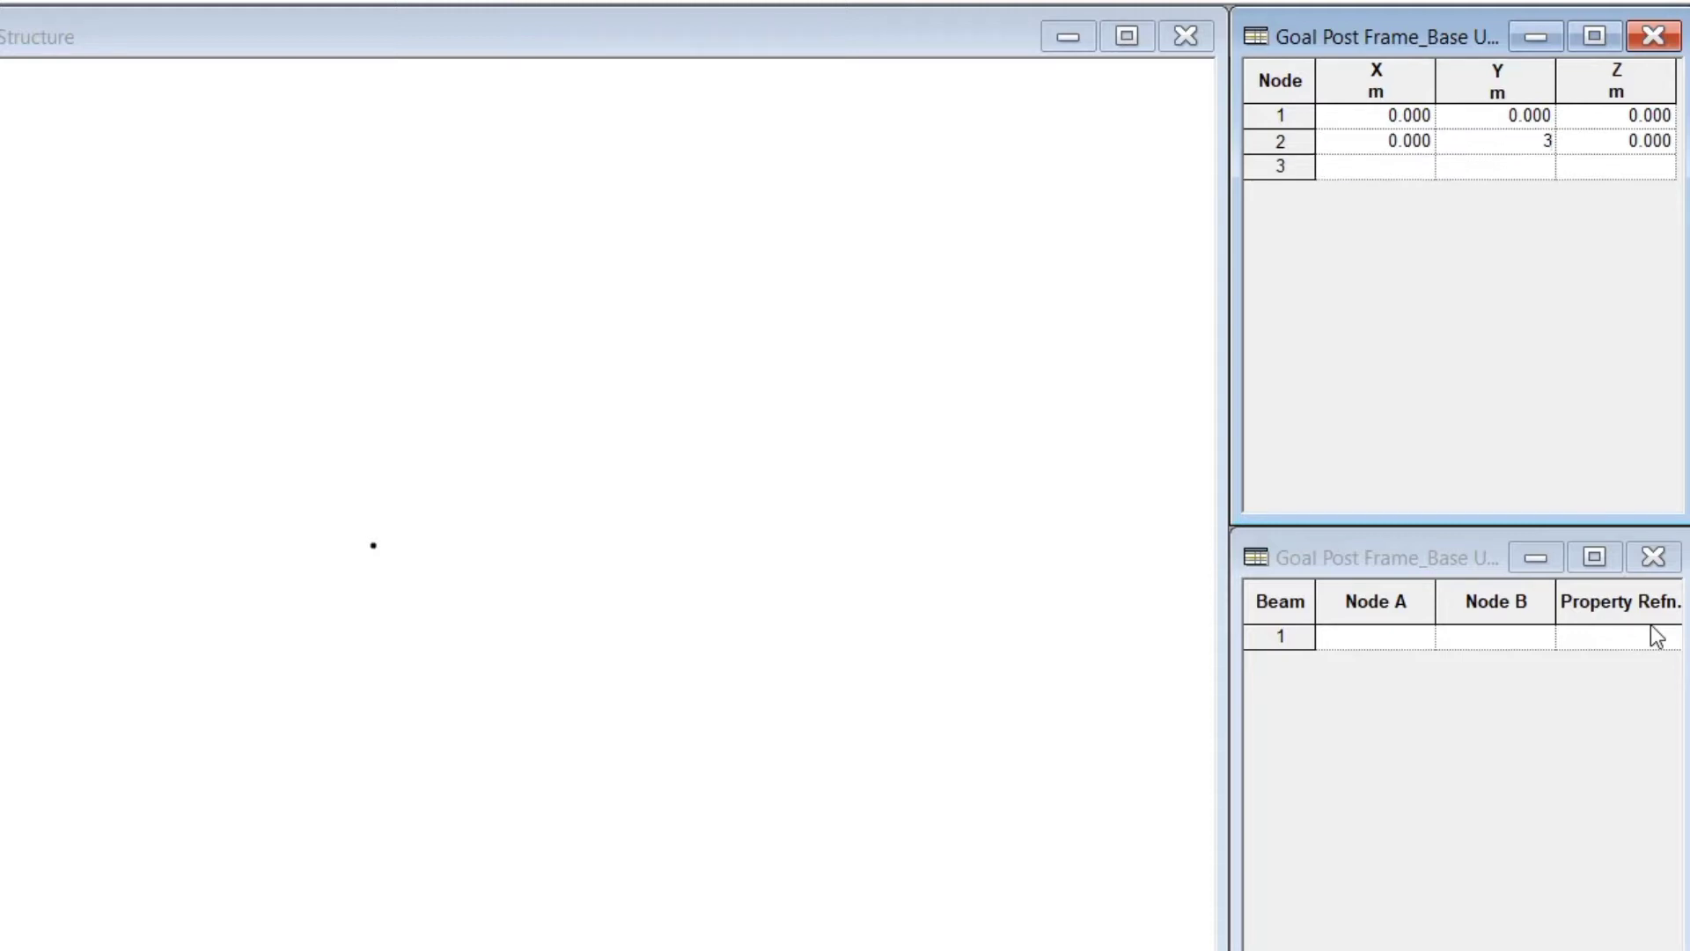
key(Tab)
key(Tab)
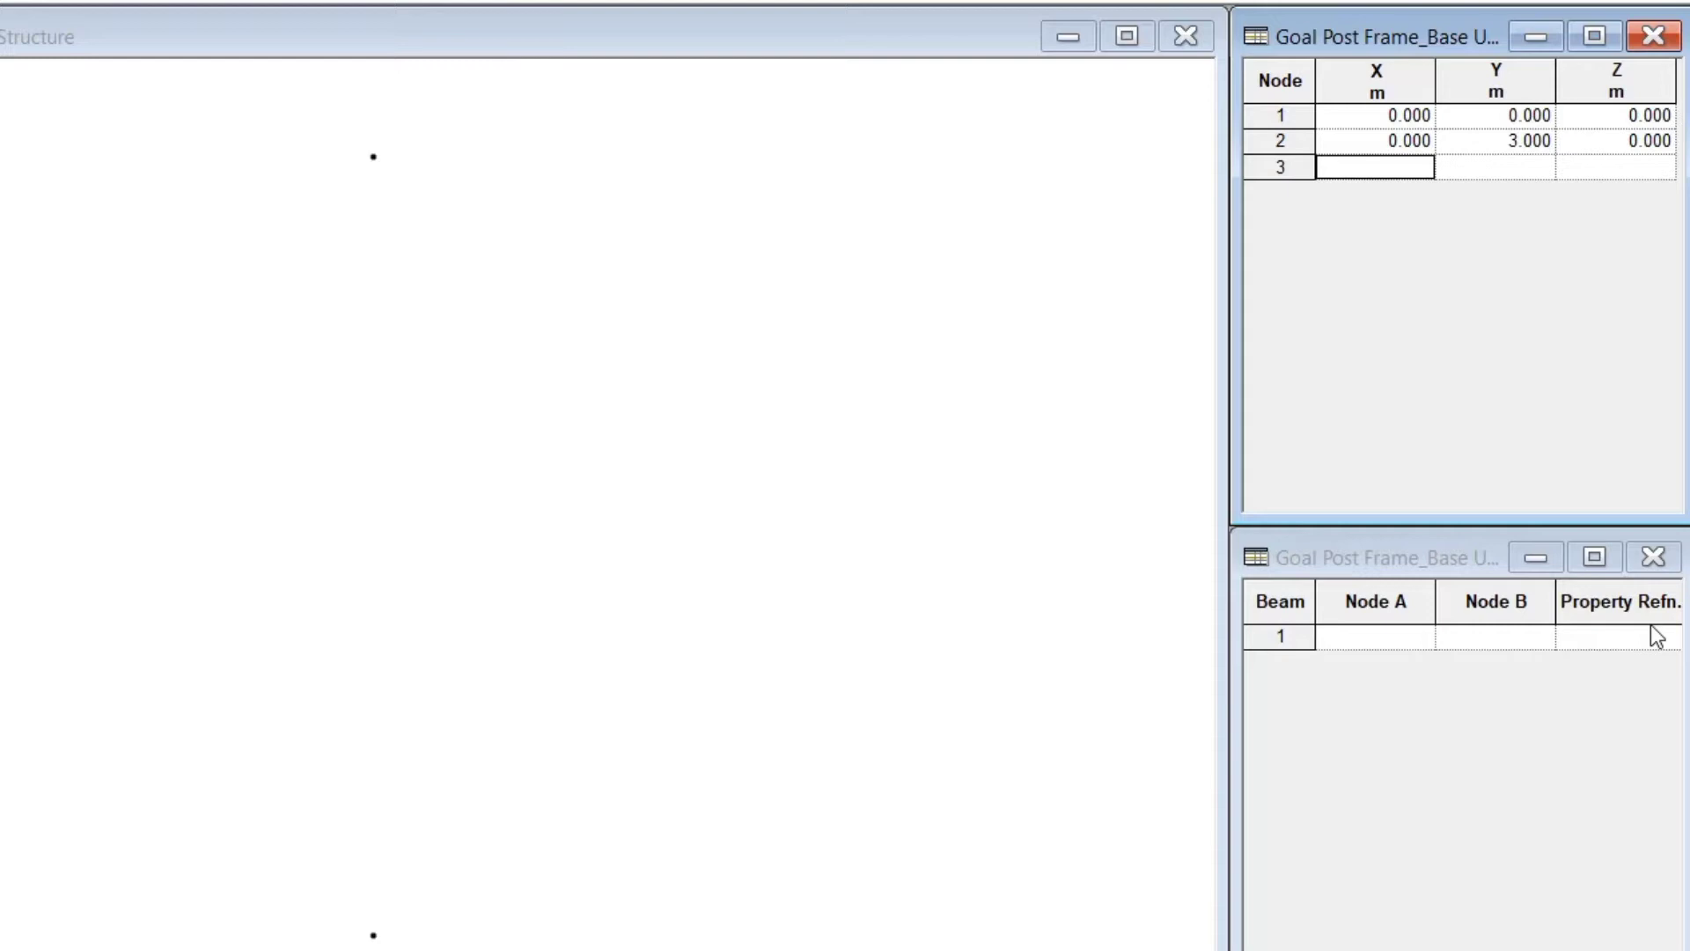
Step: Enter node 3 at (5,3,0) and node 4 at (5,0,0)
text(53)
key(BackSpace)
key(Tab)
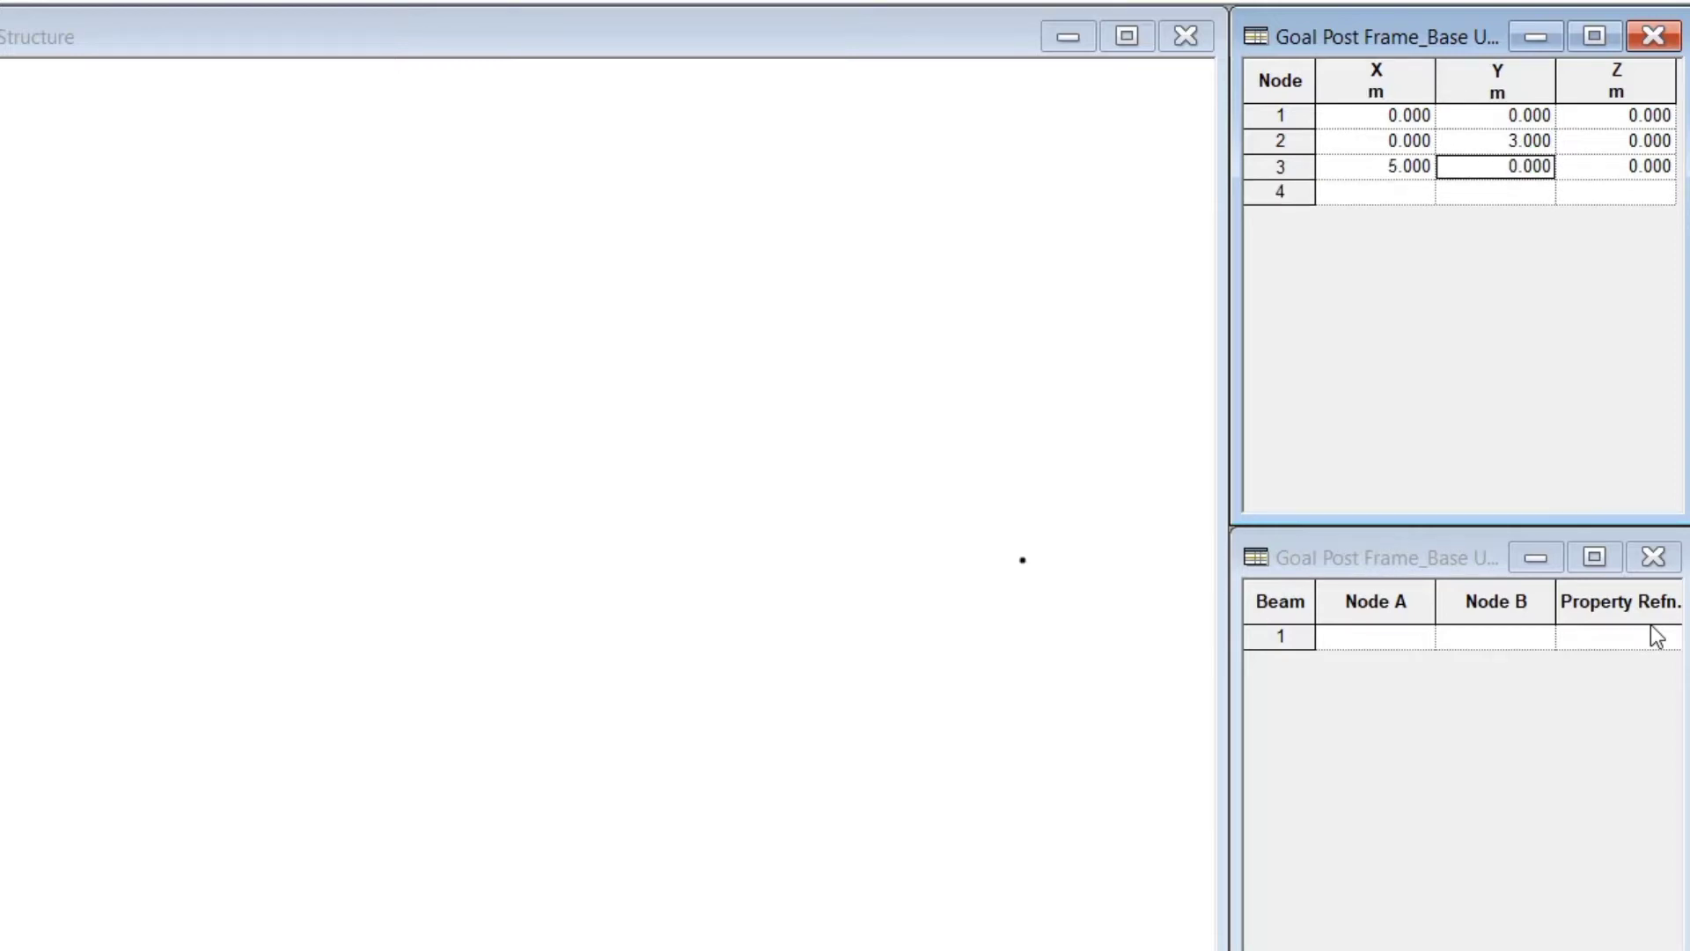
text(3)
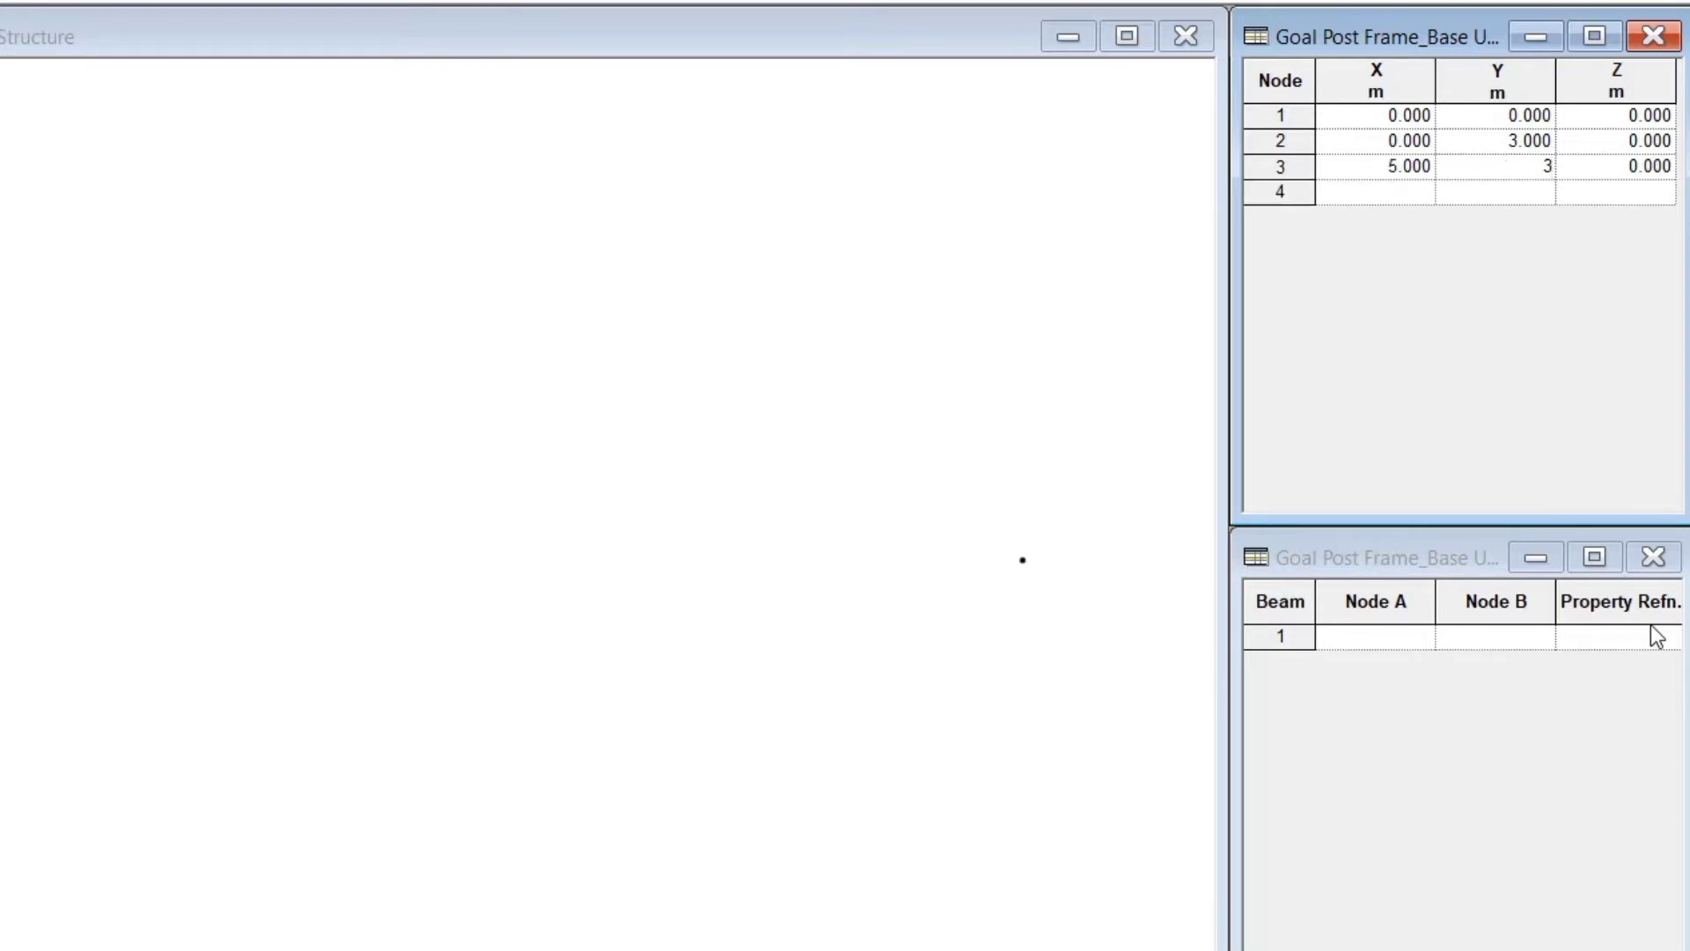
key(Tab)
key(Tab)
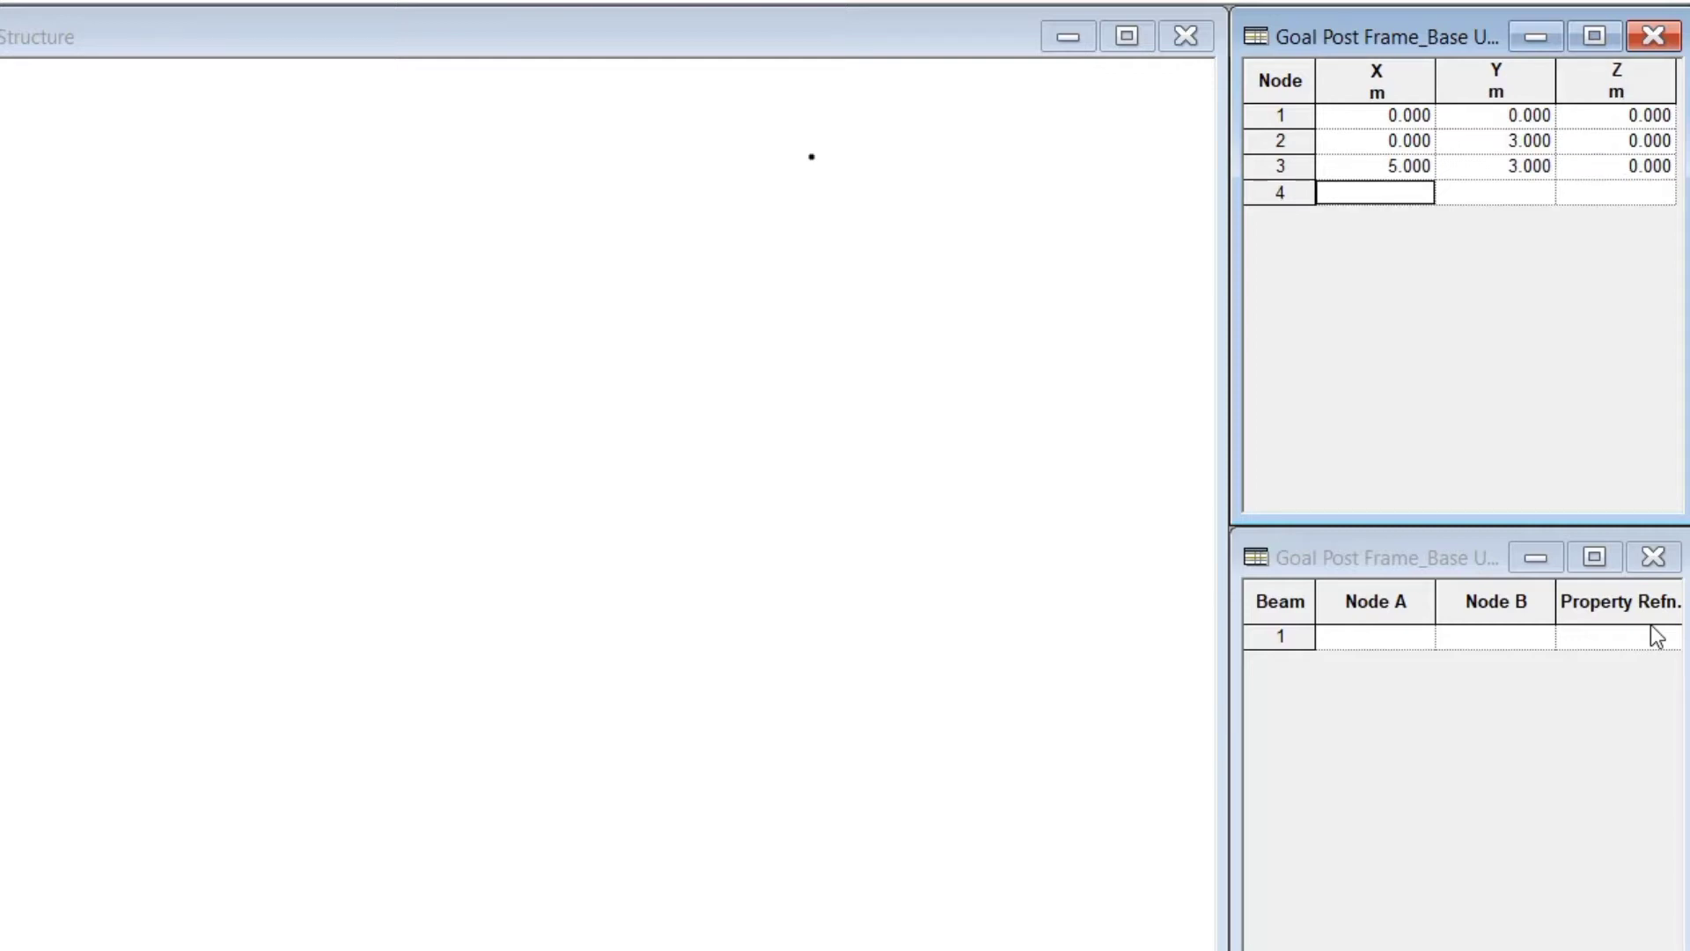
text(5)
key(Tab)
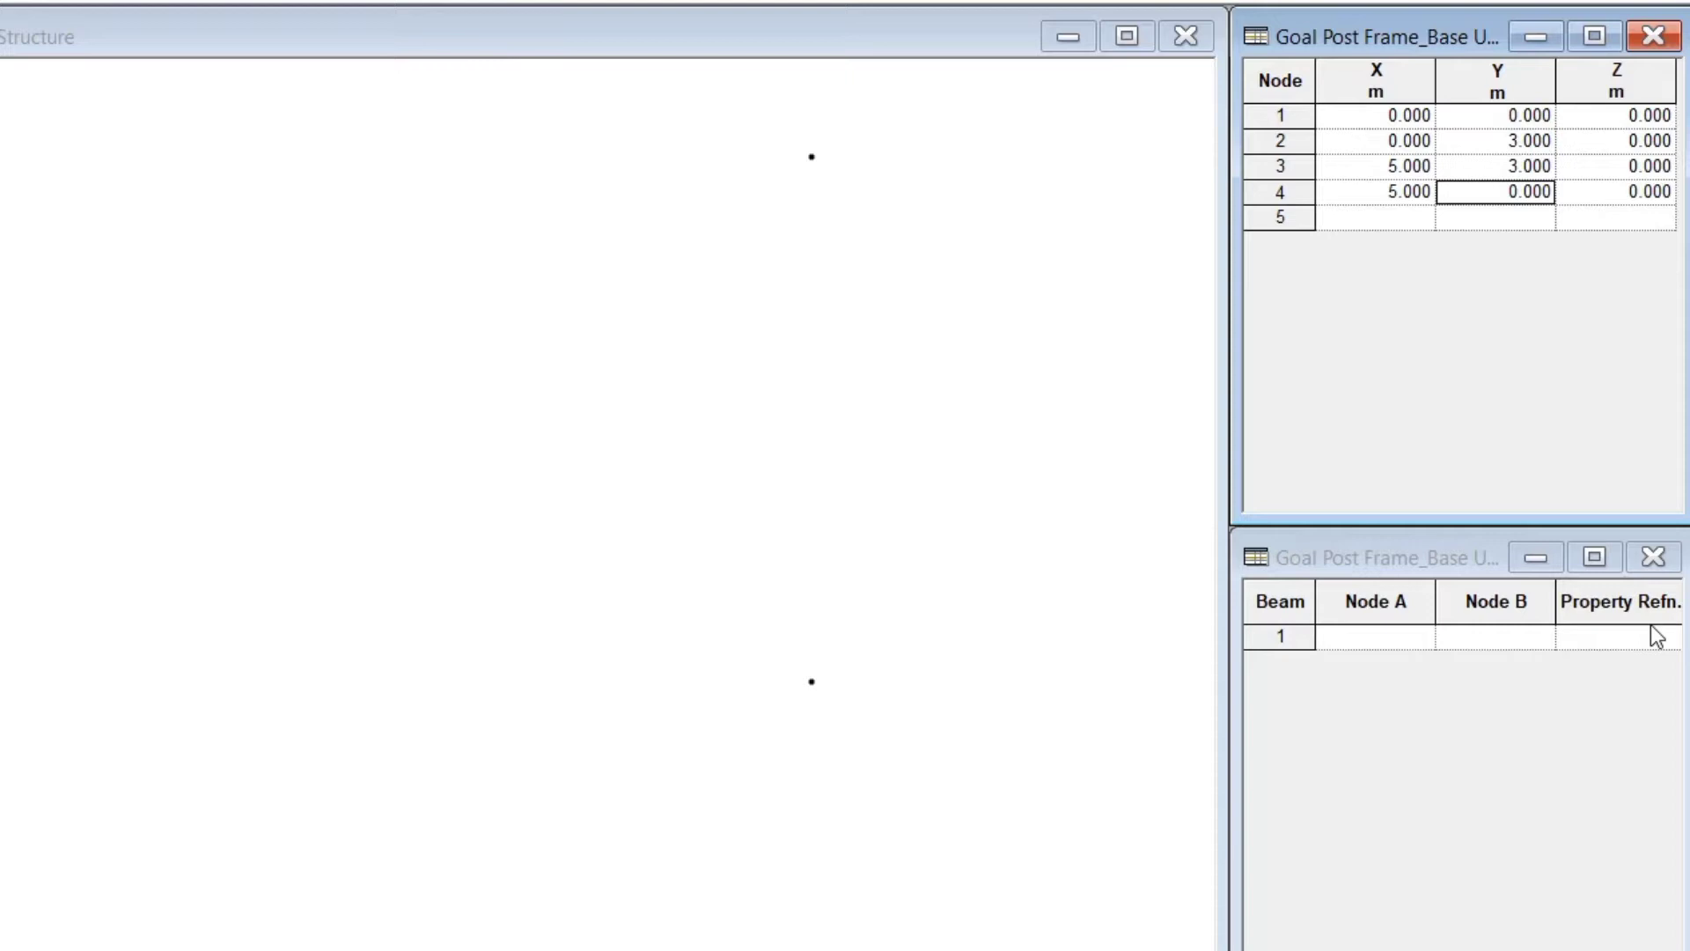
key(Tab)
key(Tab)
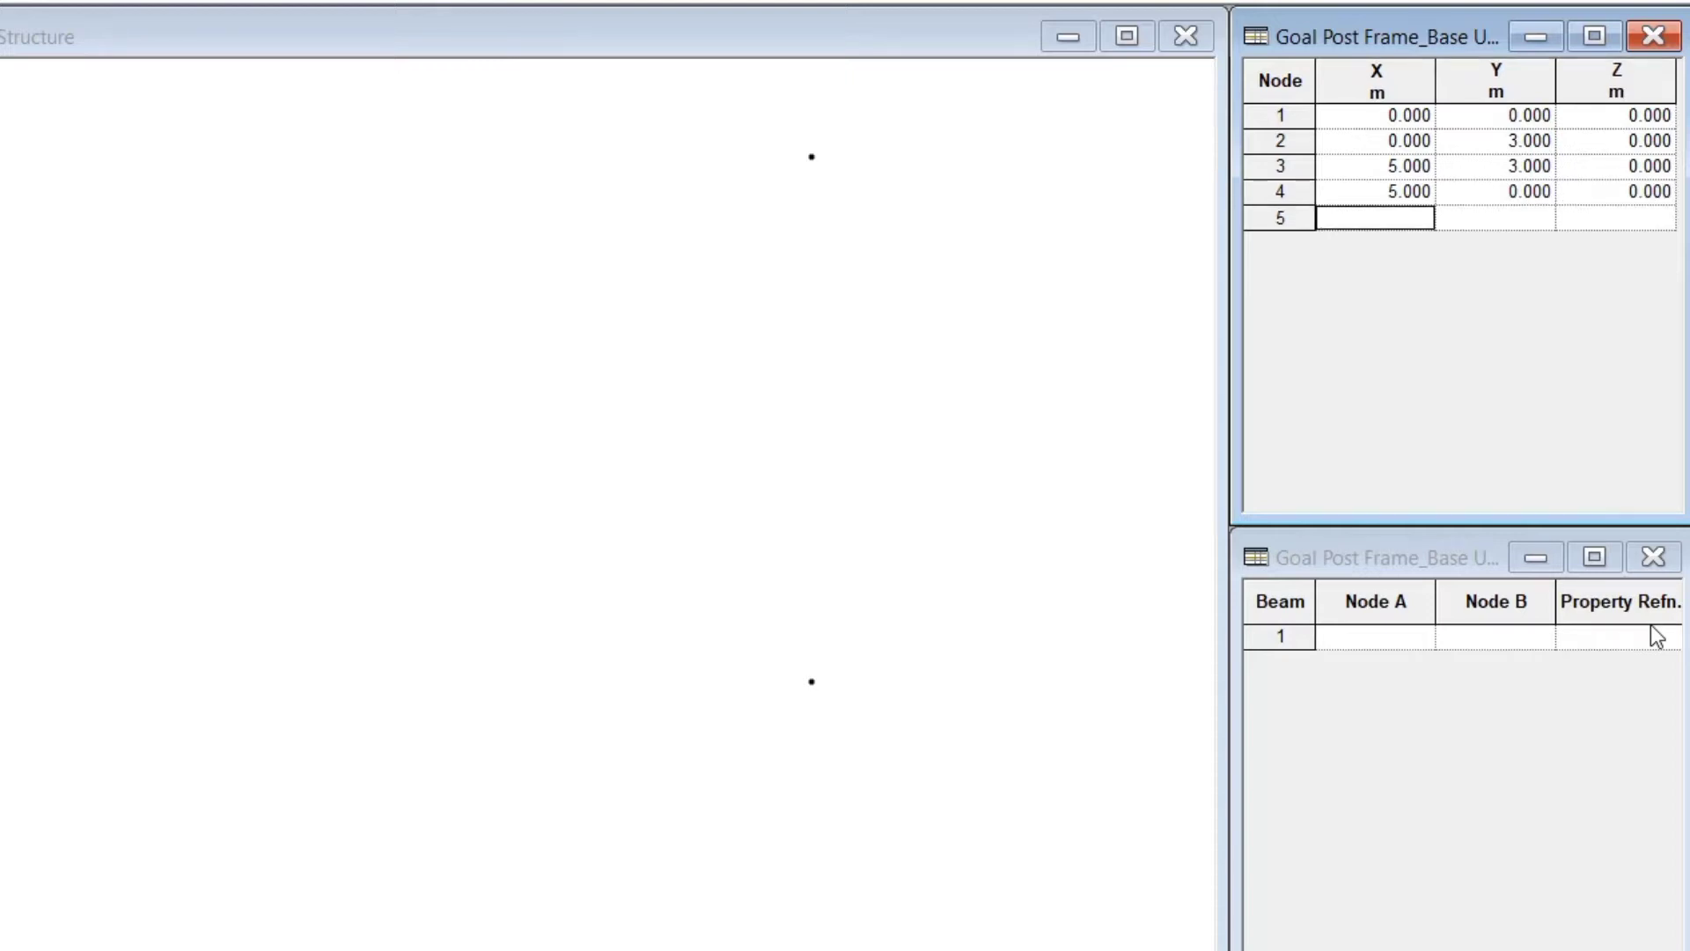
click(1394, 639)
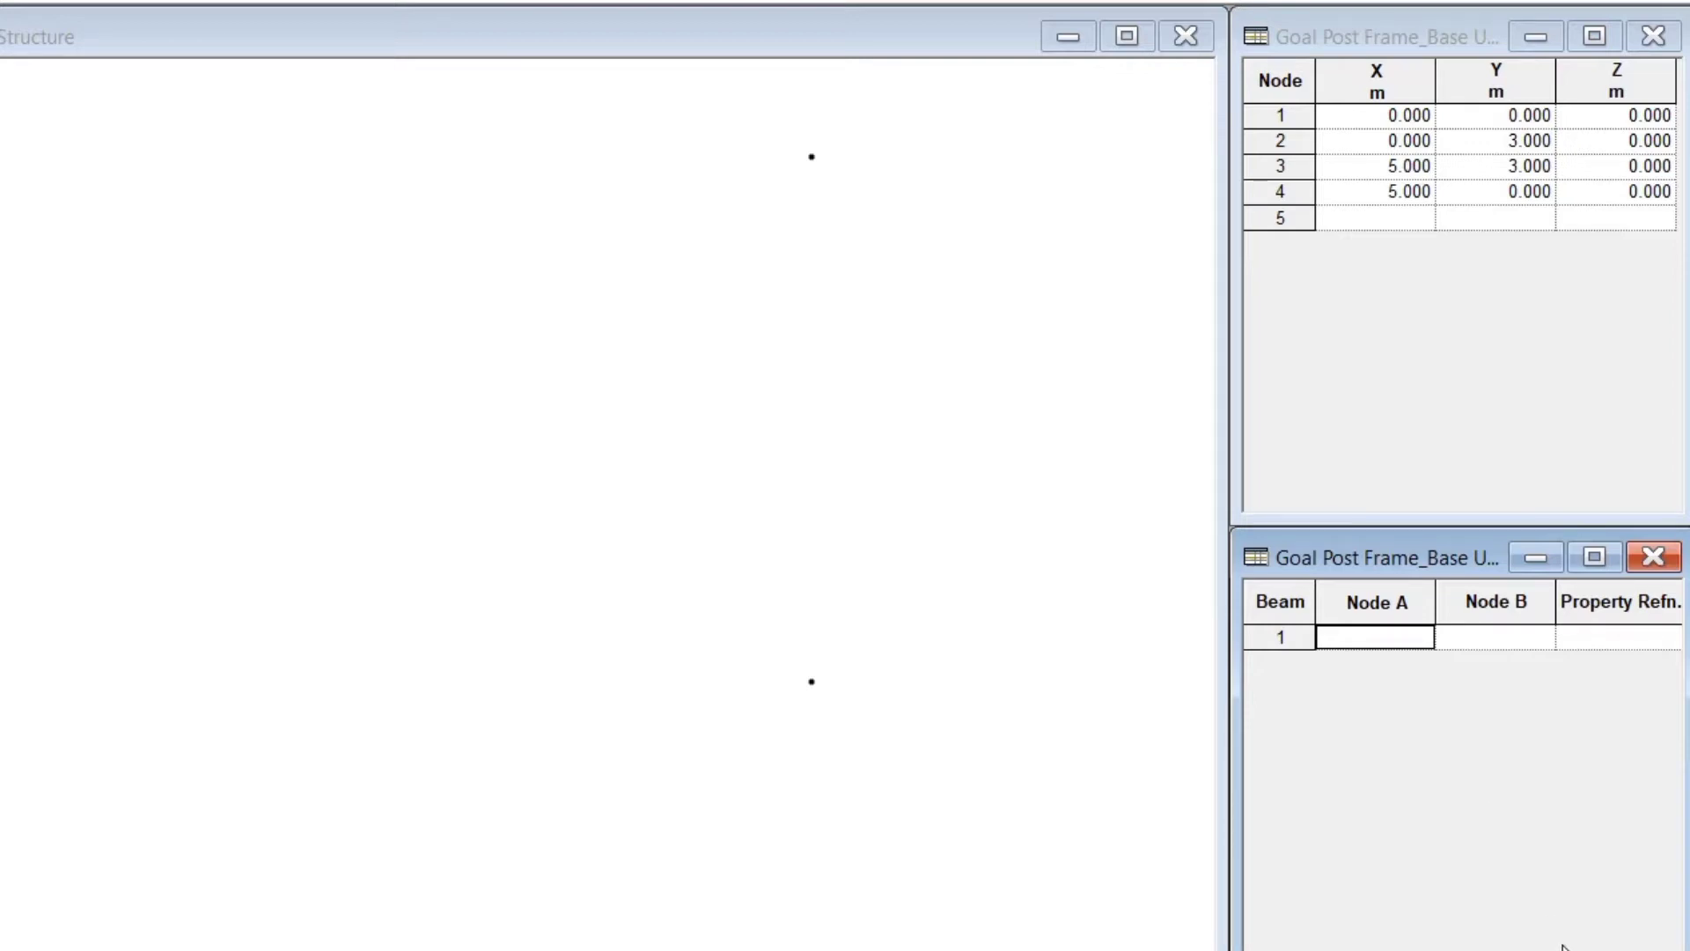
Step: Enter beam 1 from node 1 to 2 and beam 2 from node 2 to 3
text(1)
key(Tab)
text(2)
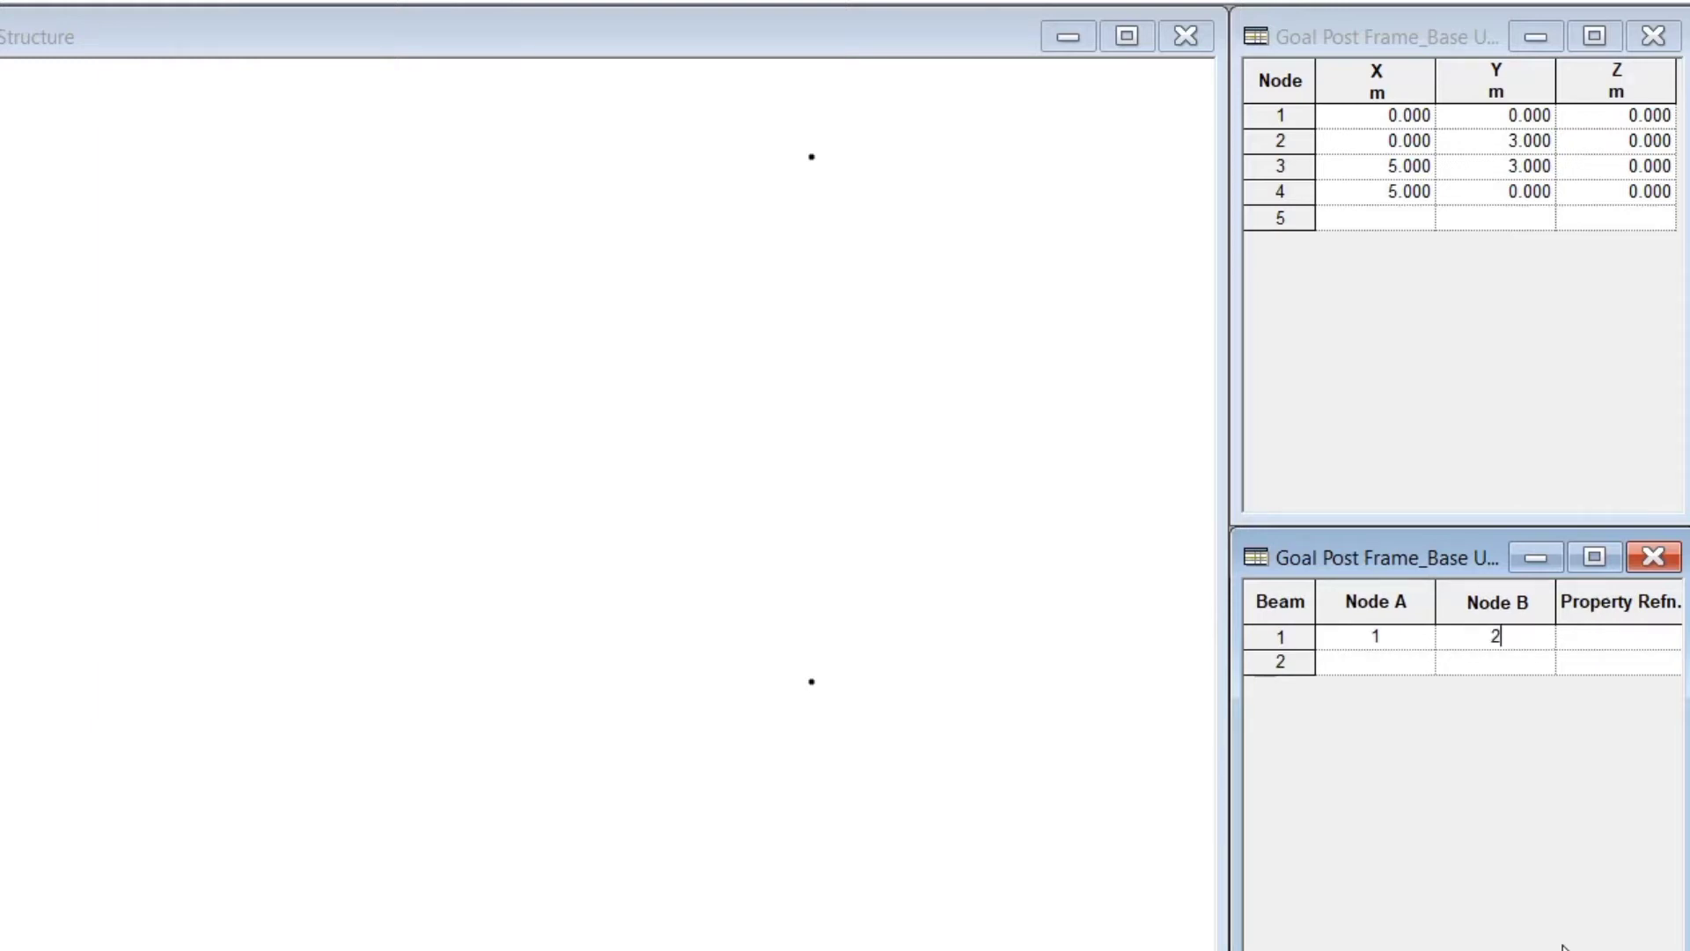
click(1379, 666)
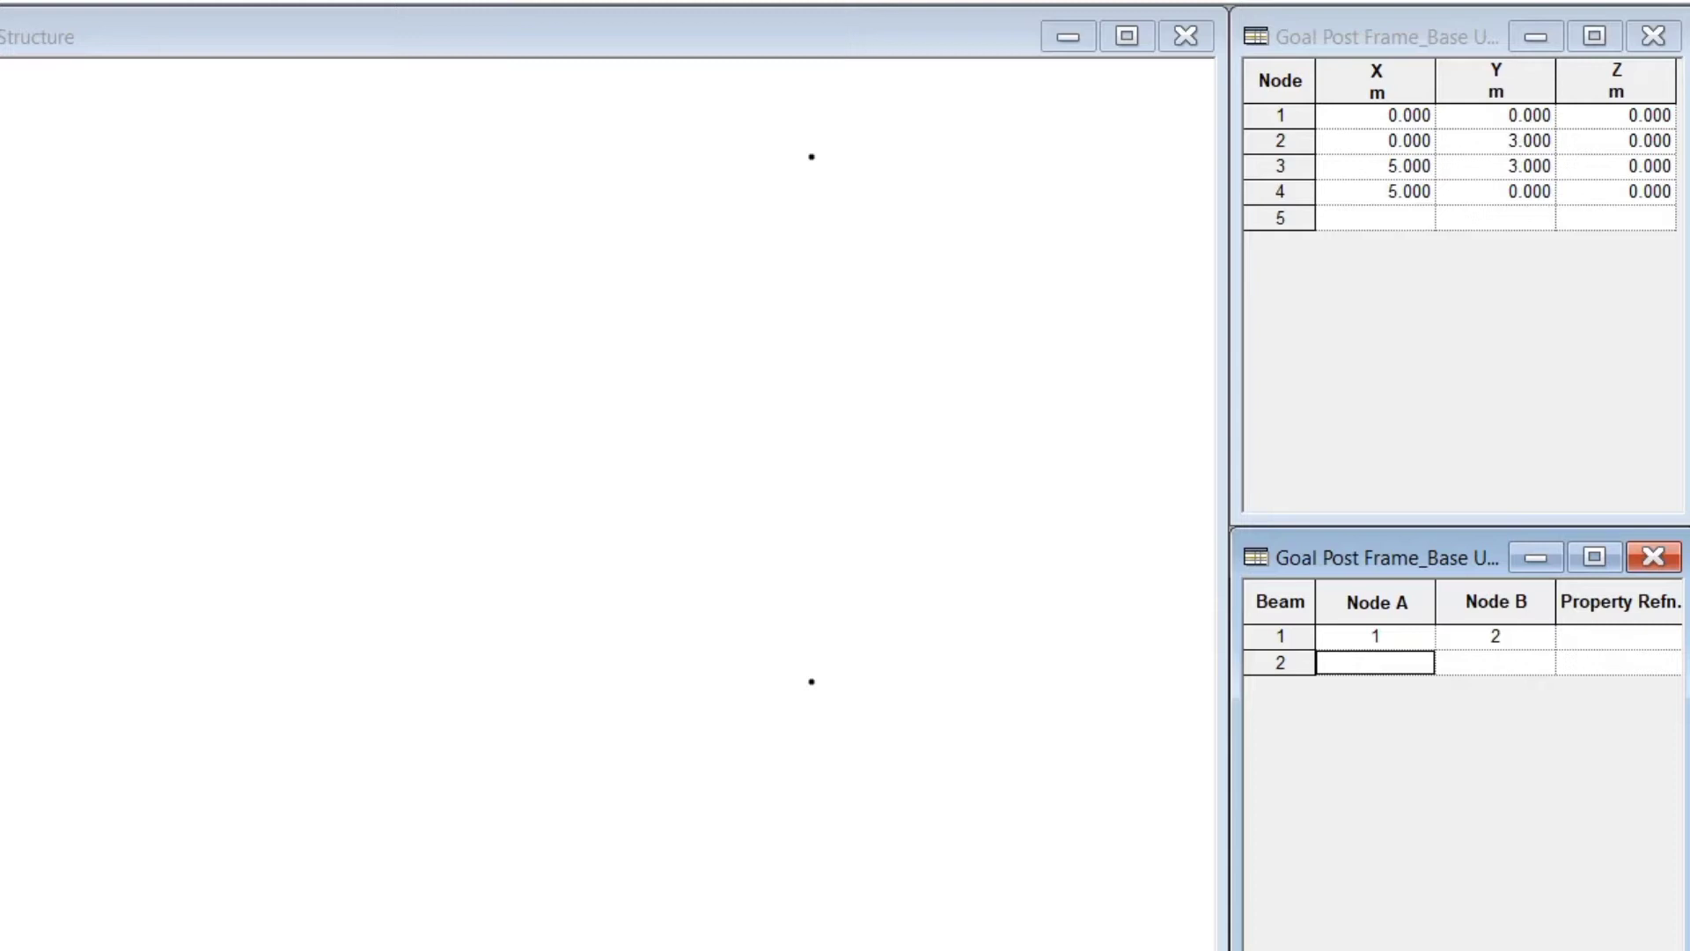
text(2)
click(1508, 664)
text(0)
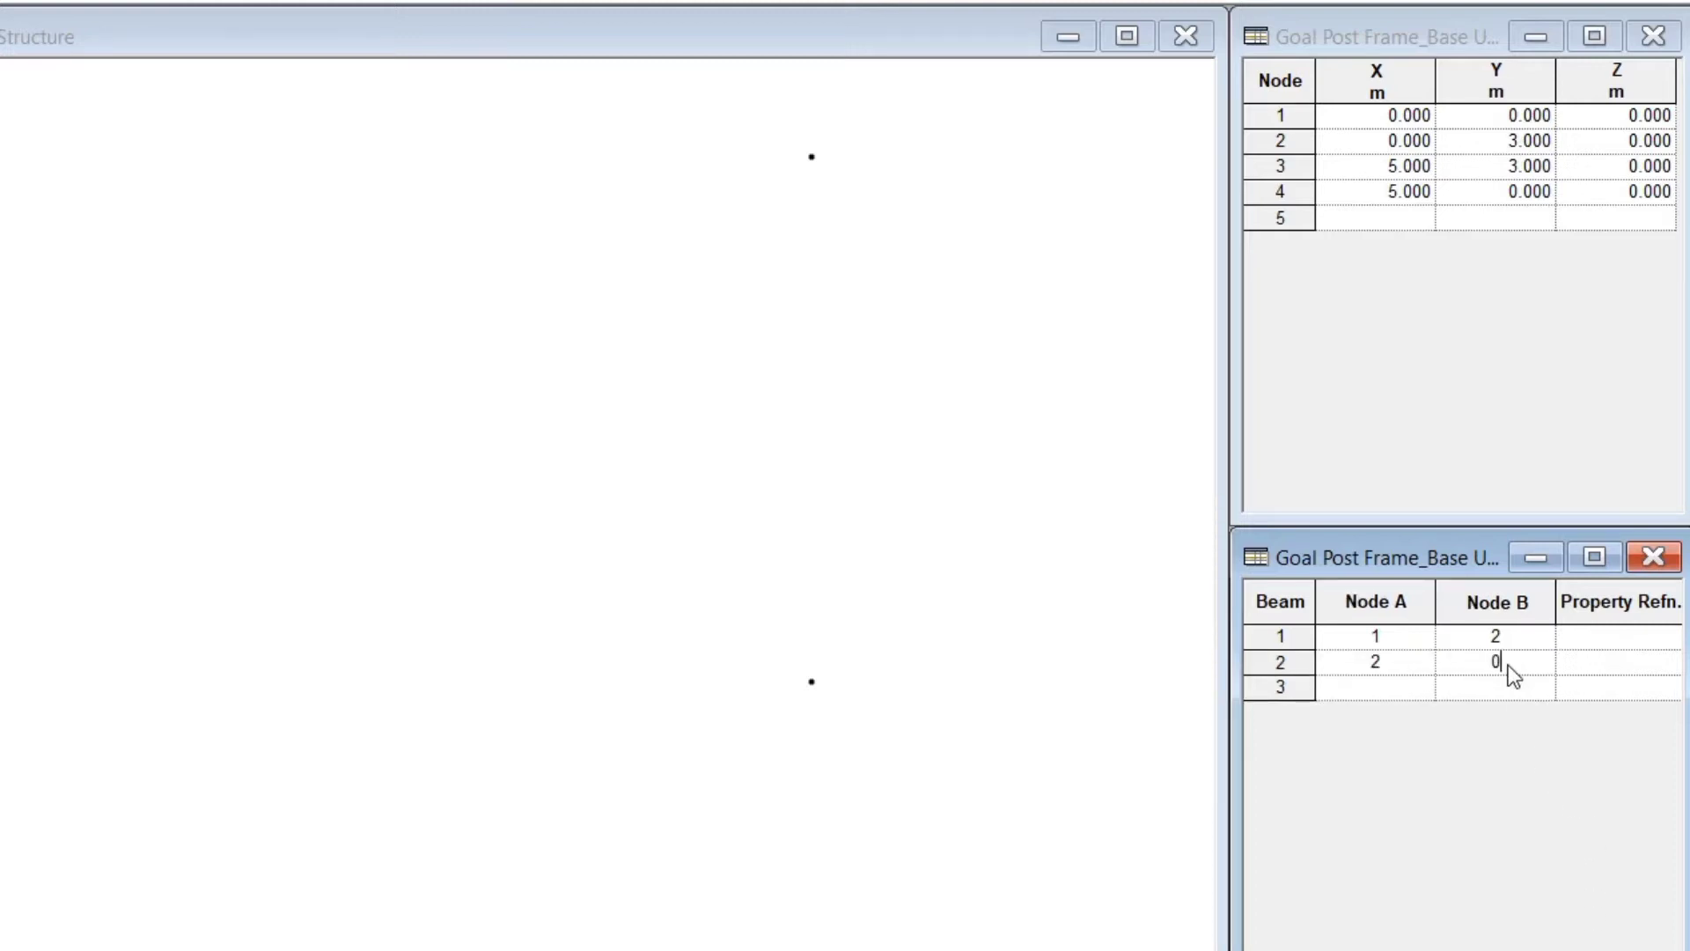
double_click(1476, 668)
text(3)
Step: Add beam 3 connecting node 3 to node 4 and commit it
click(1394, 695)
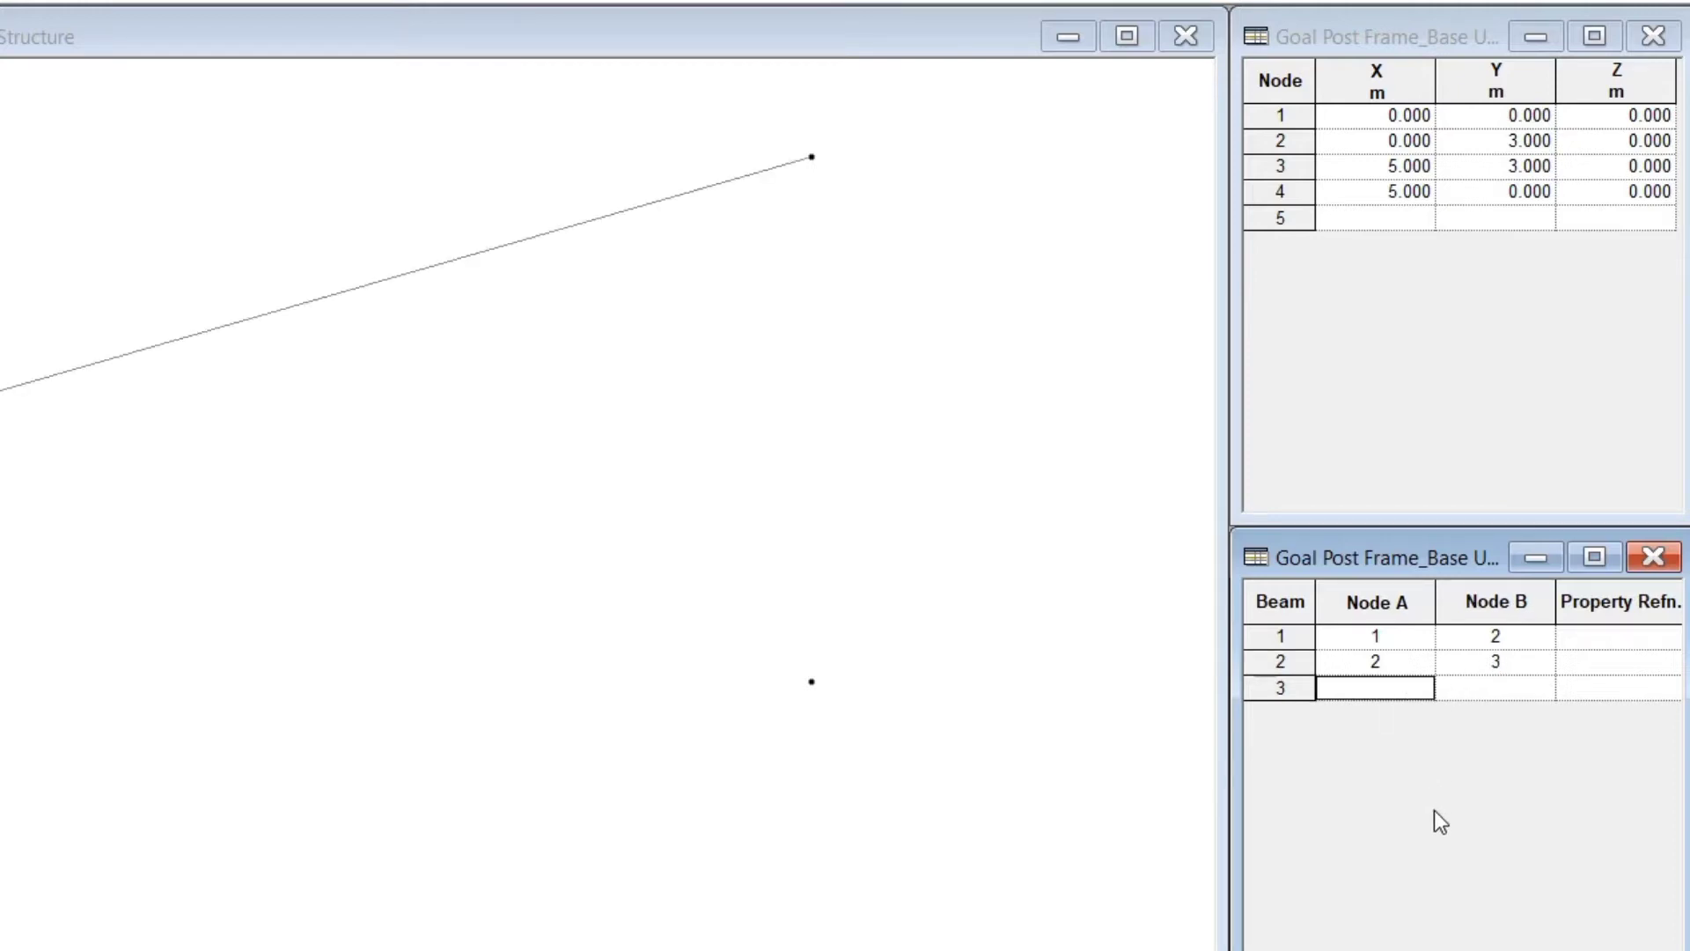
text(3)
click(1506, 686)
text(0)
double_click(1457, 688)
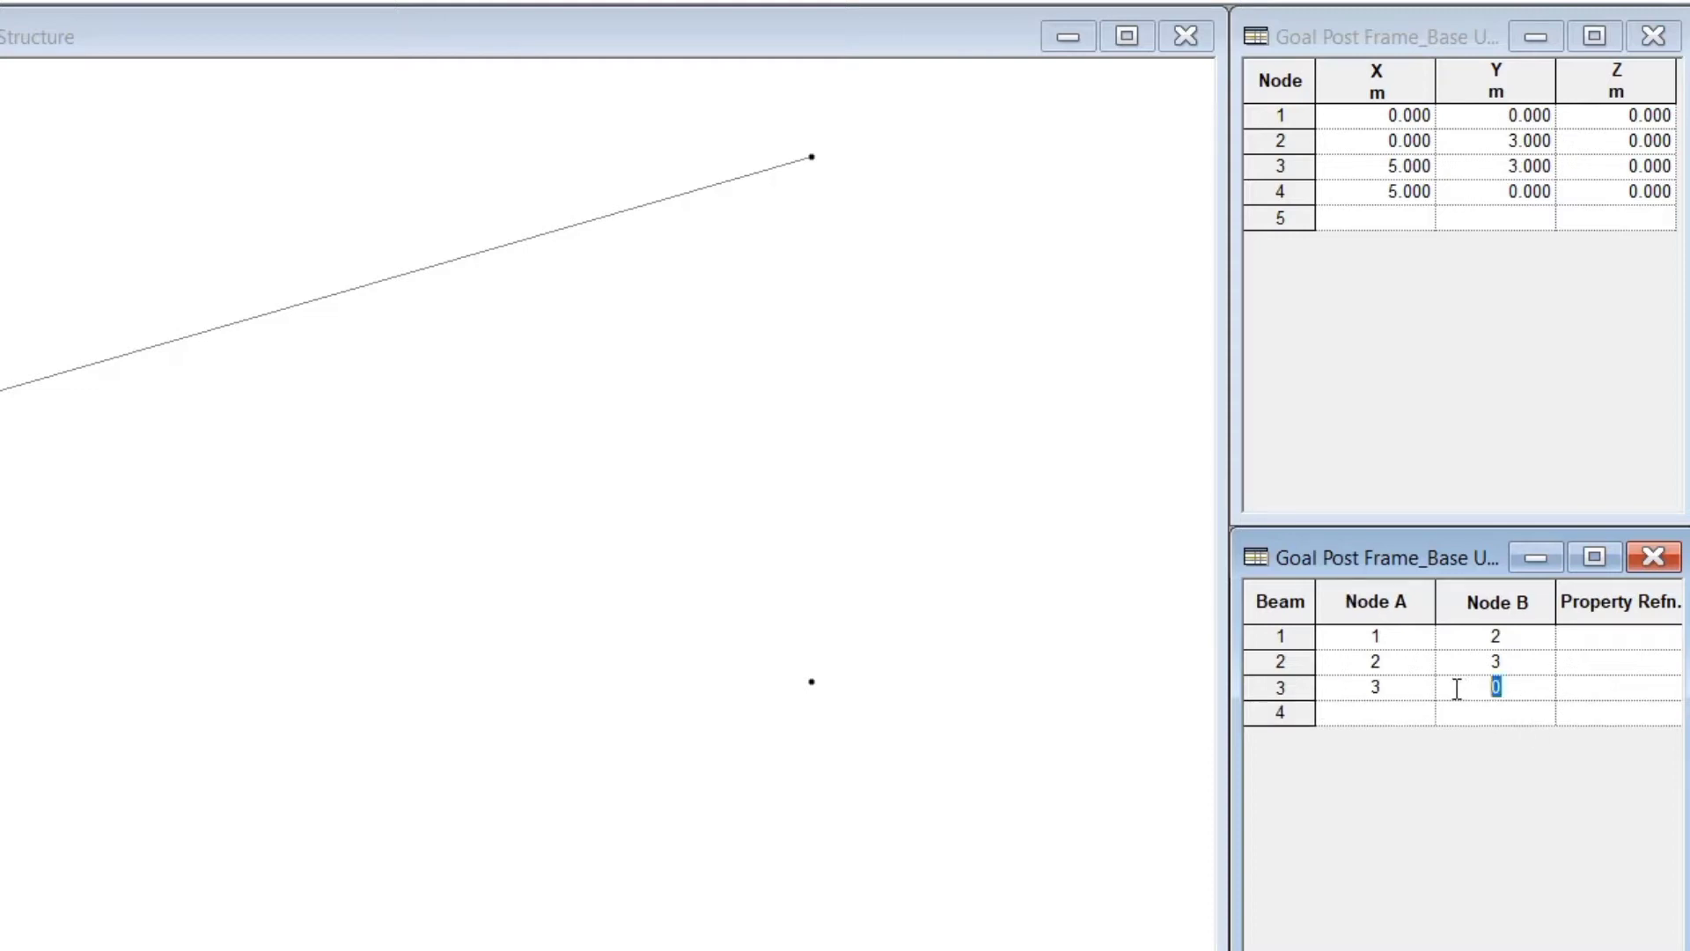
text(4)
click(1436, 771)
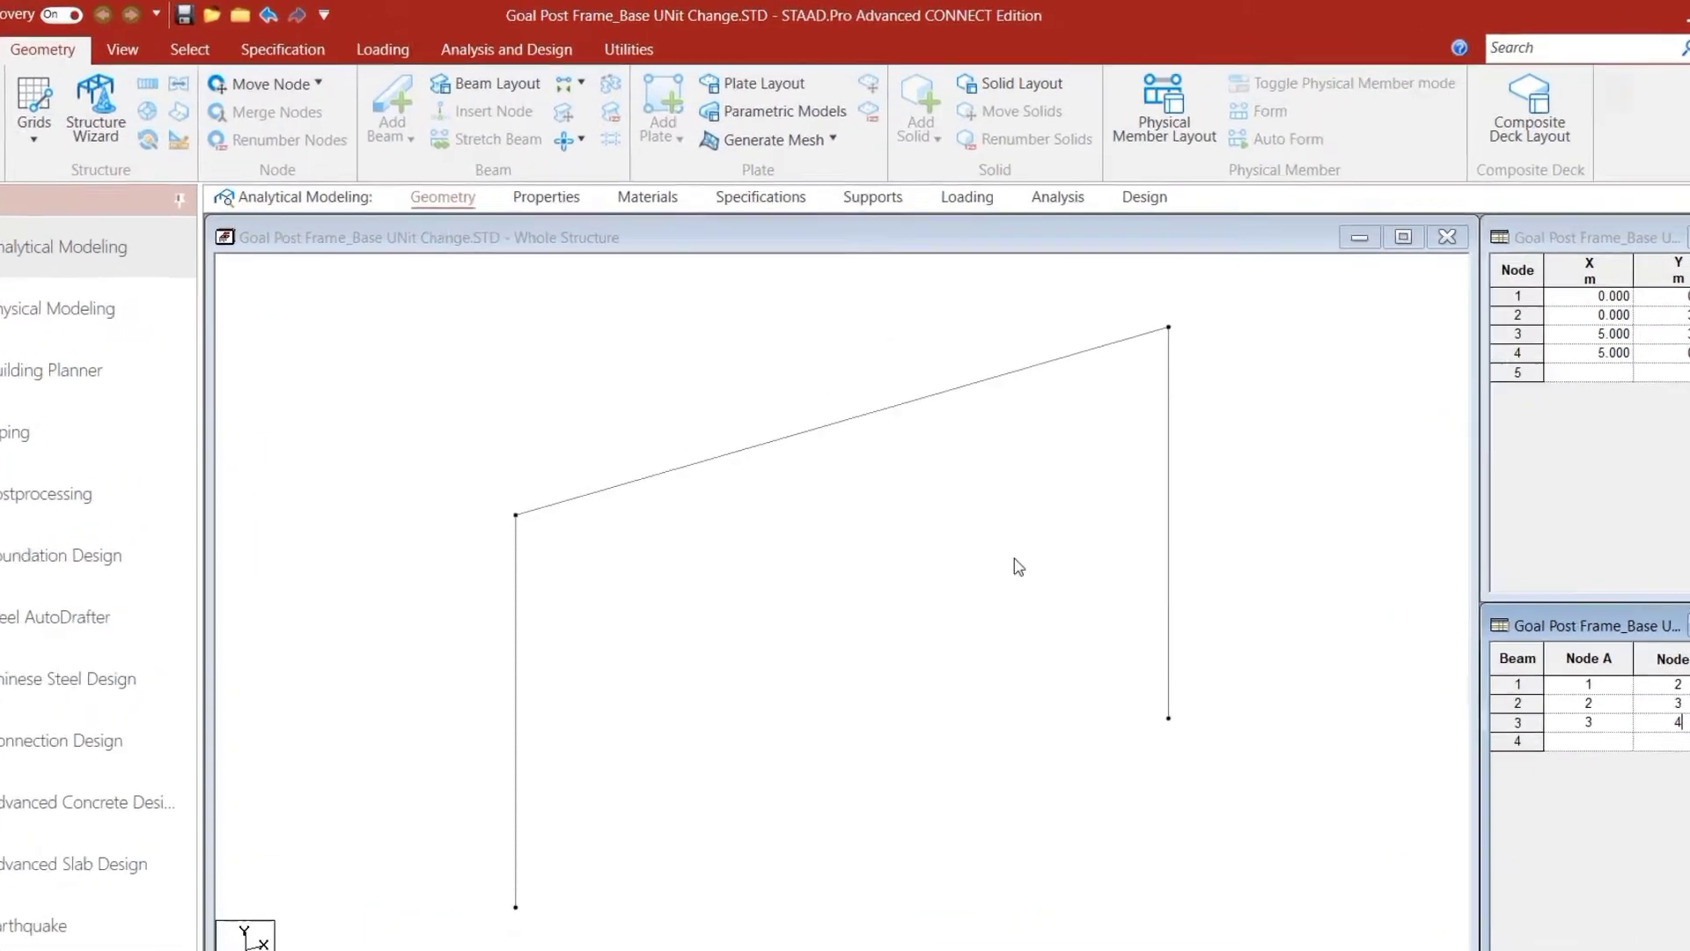
Step: Save the modified structure and open its .STD command file from Utilities
click(625, 63)
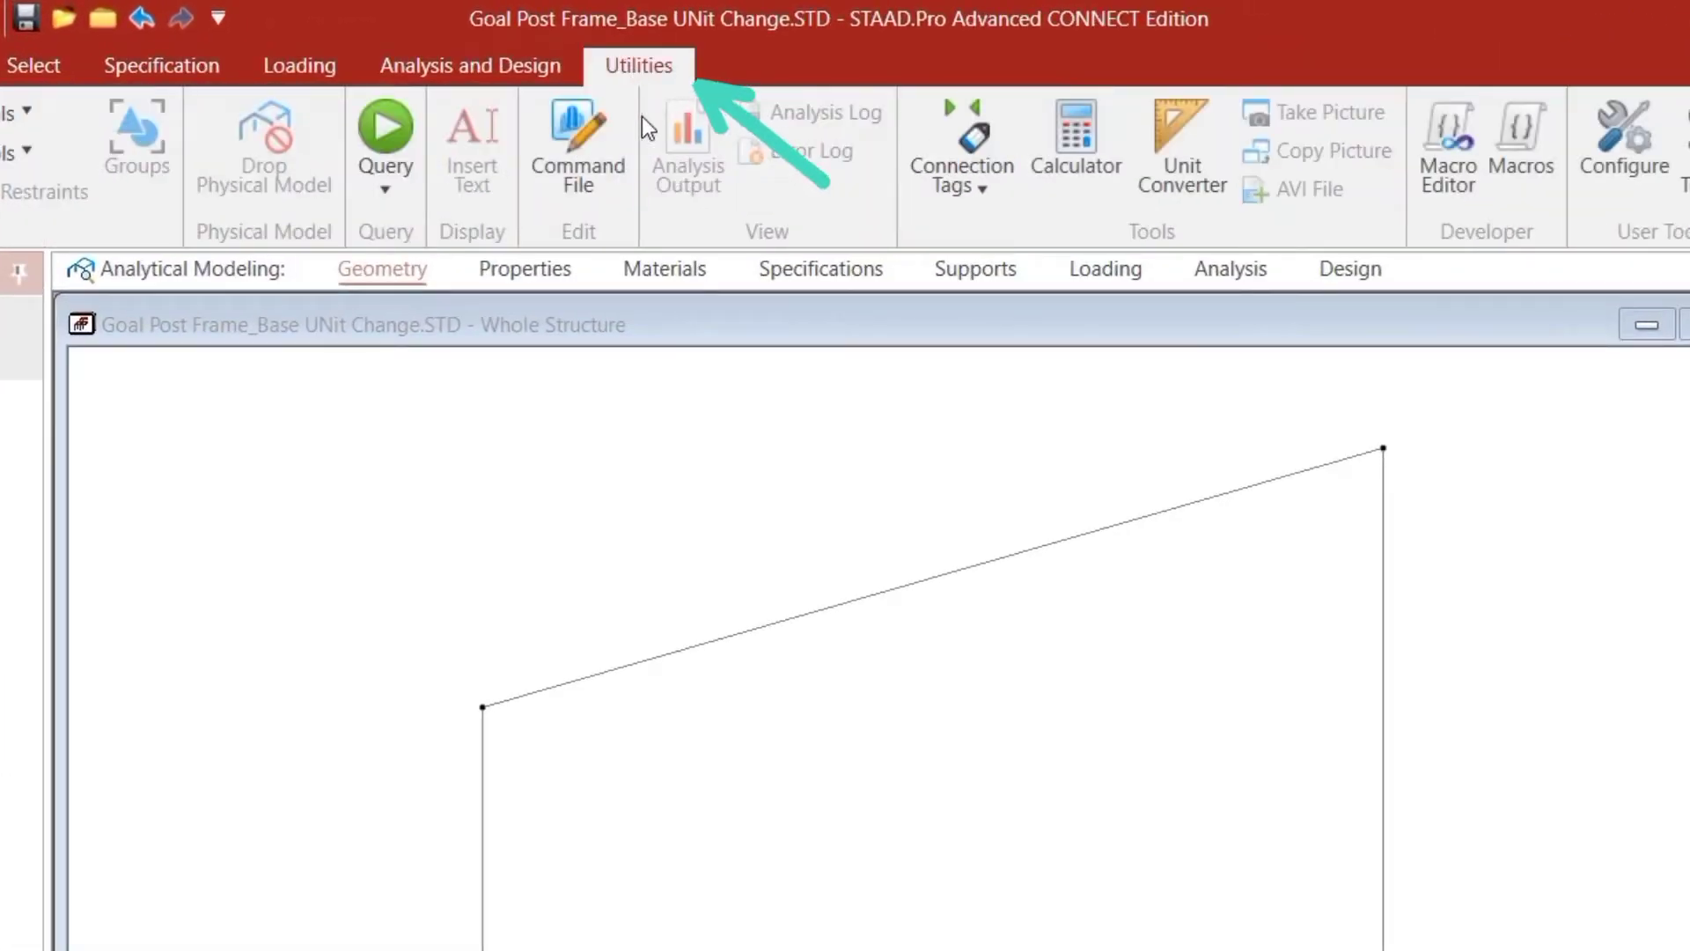
click(580, 163)
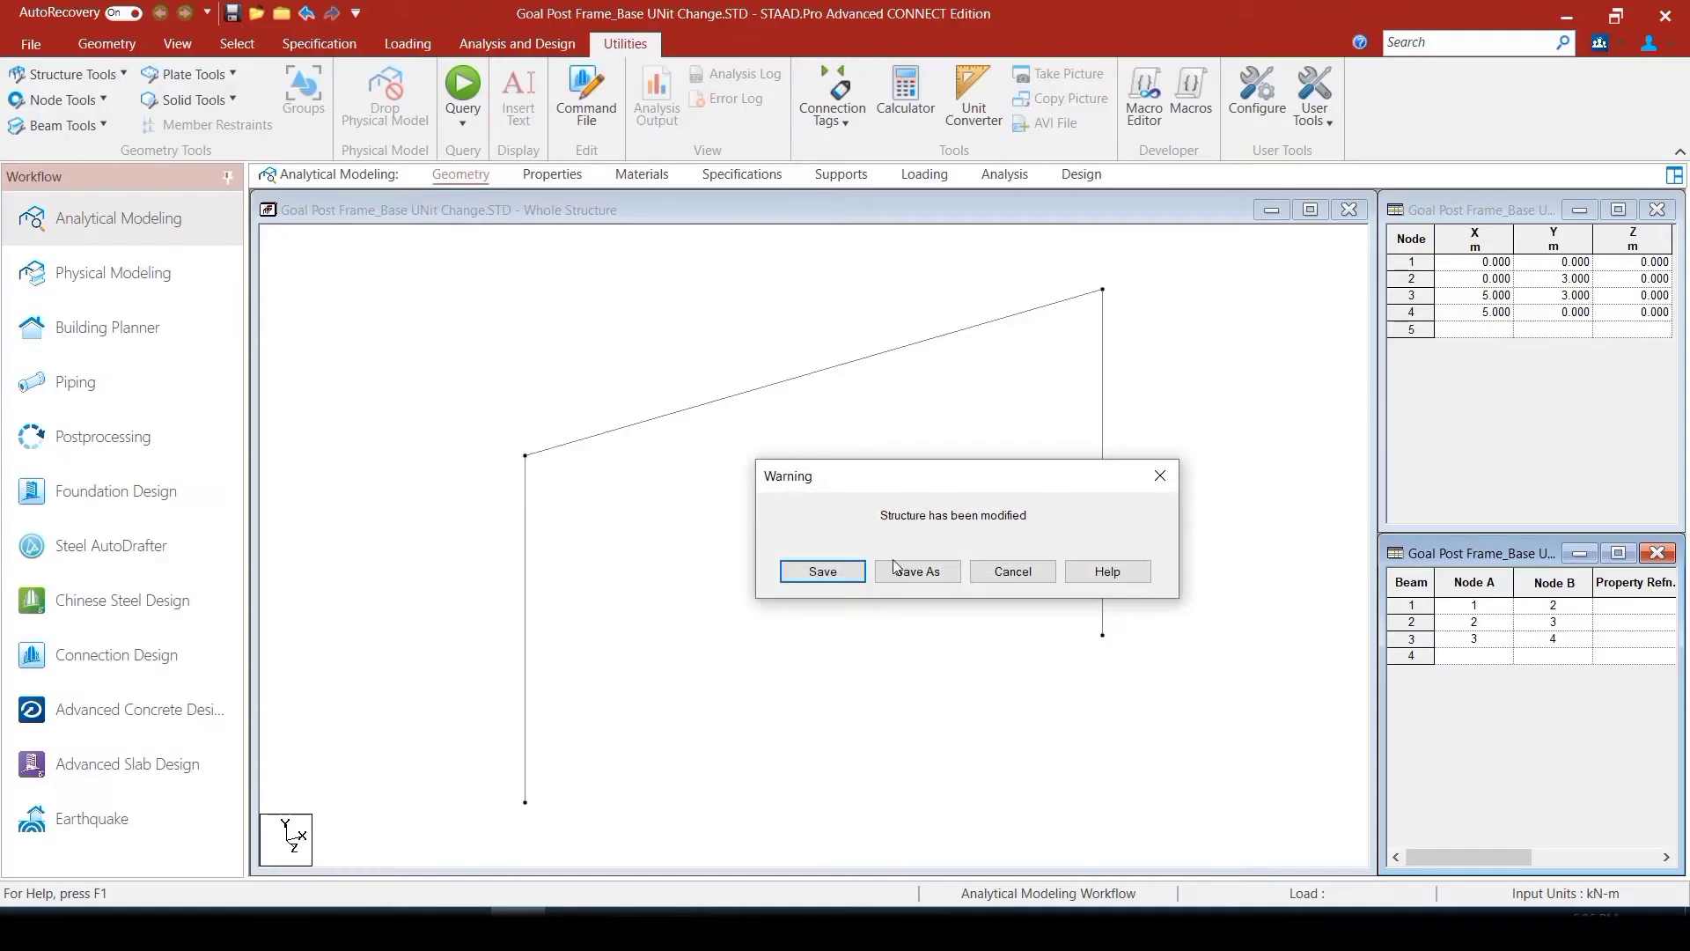
click(832, 581)
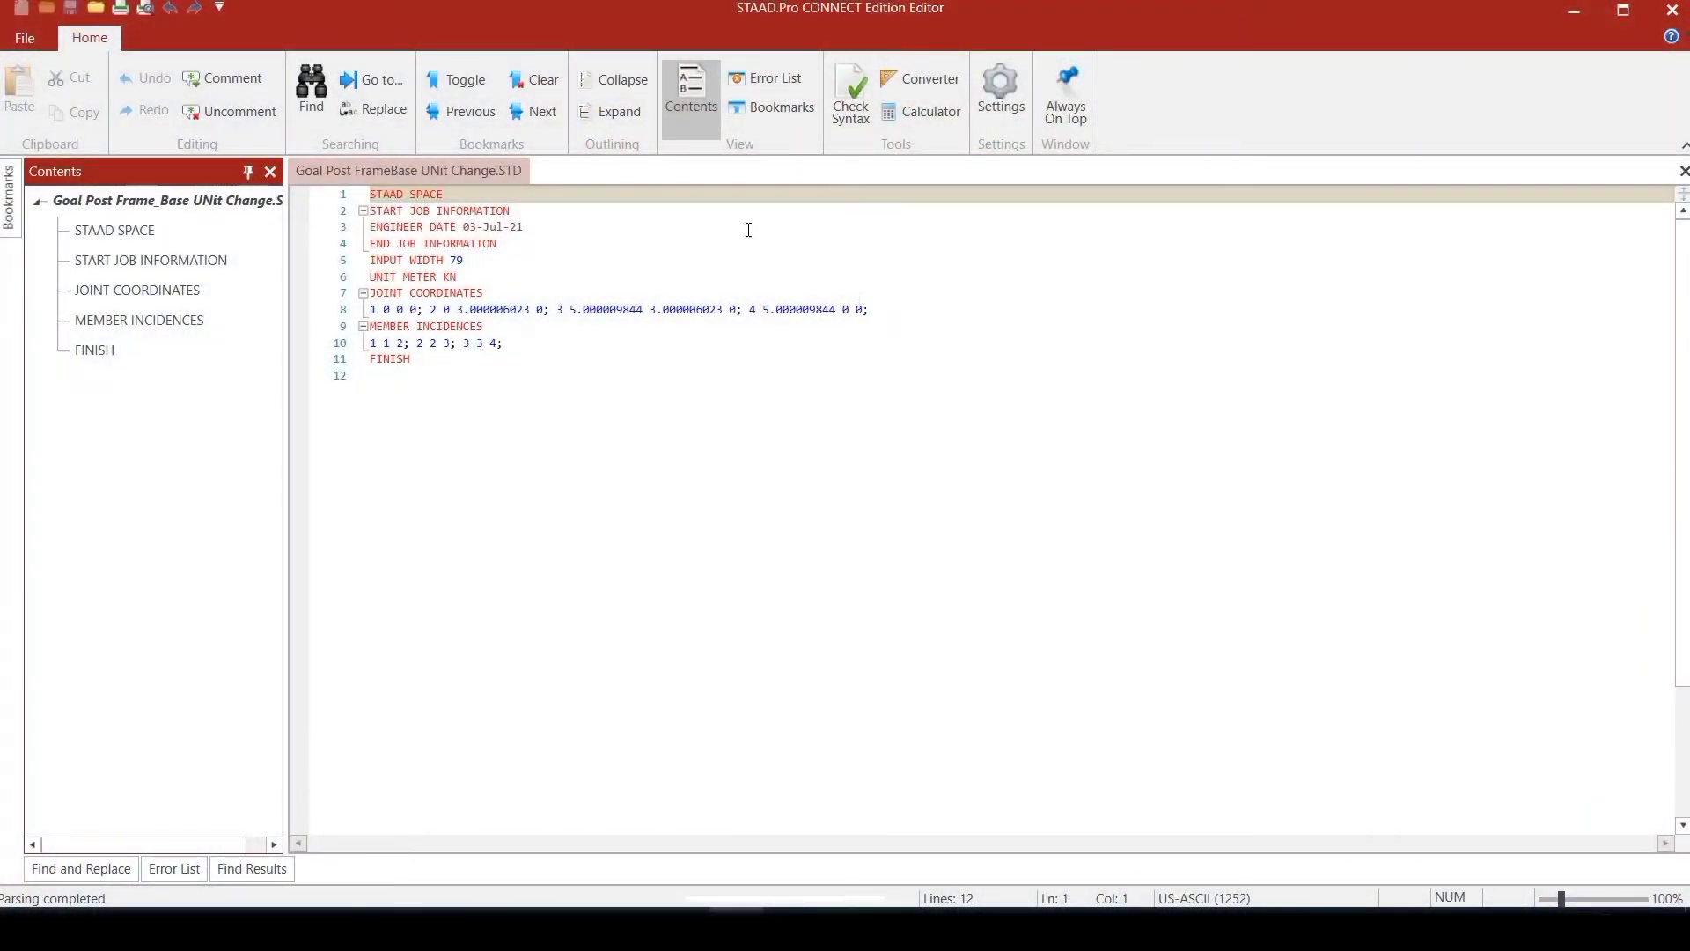
Step: Close the editor and the model, then open Application Configuration showing the English base unit
click(1673, 13)
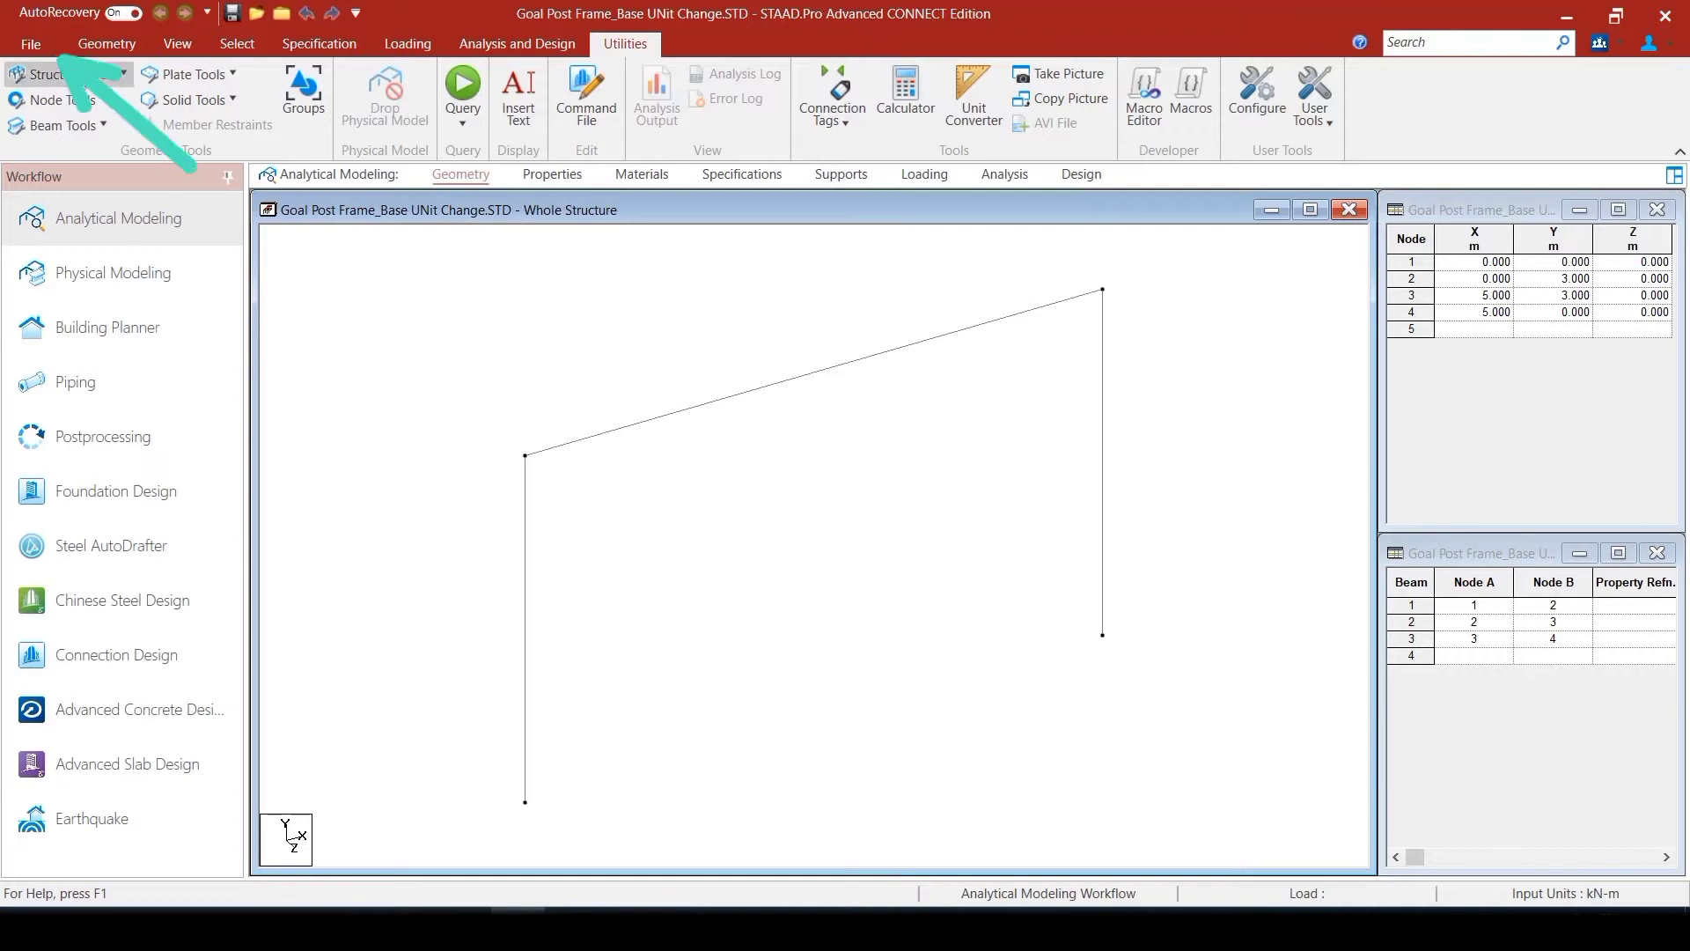
click(39, 39)
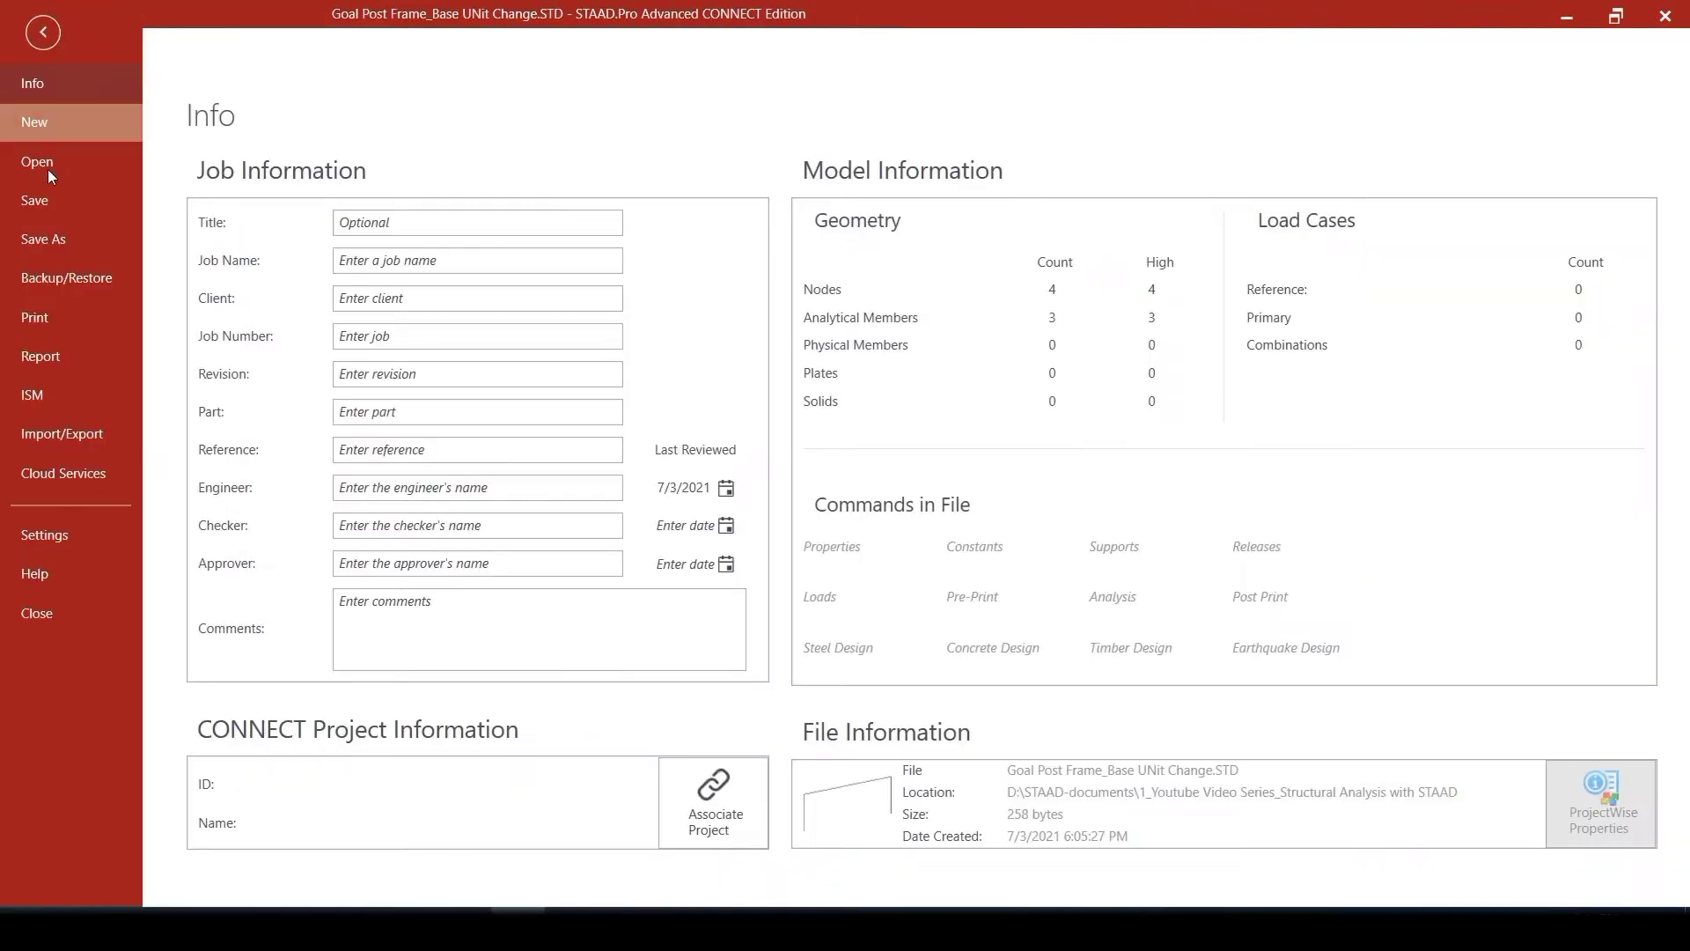
click(77, 623)
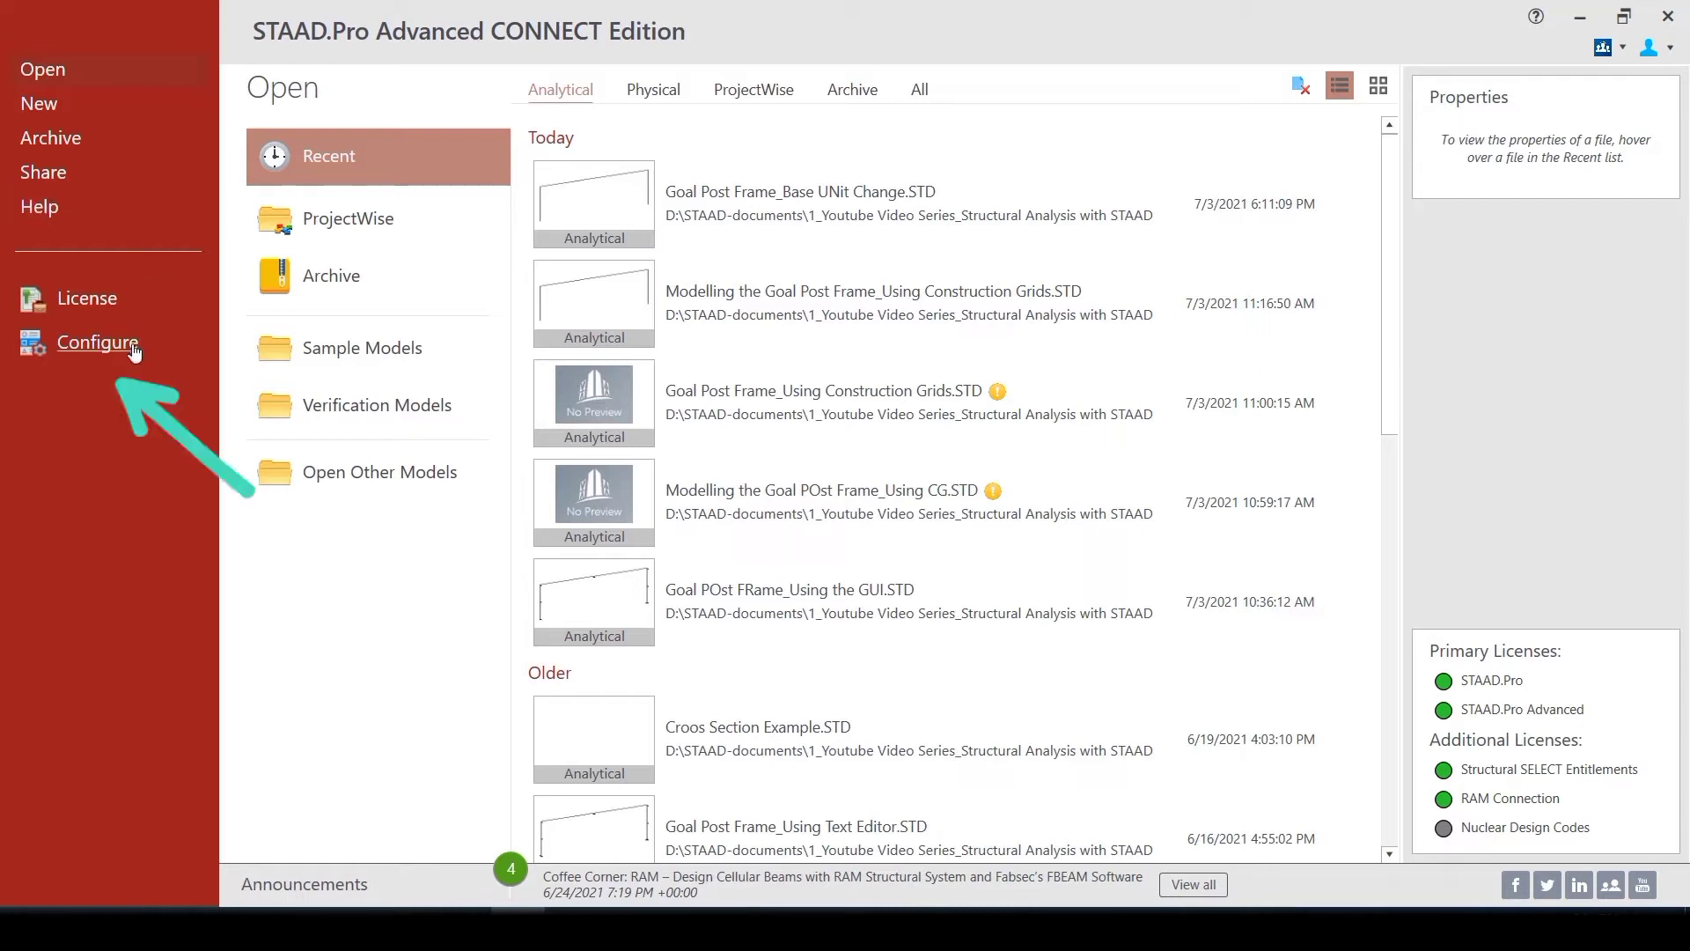
click(97, 342)
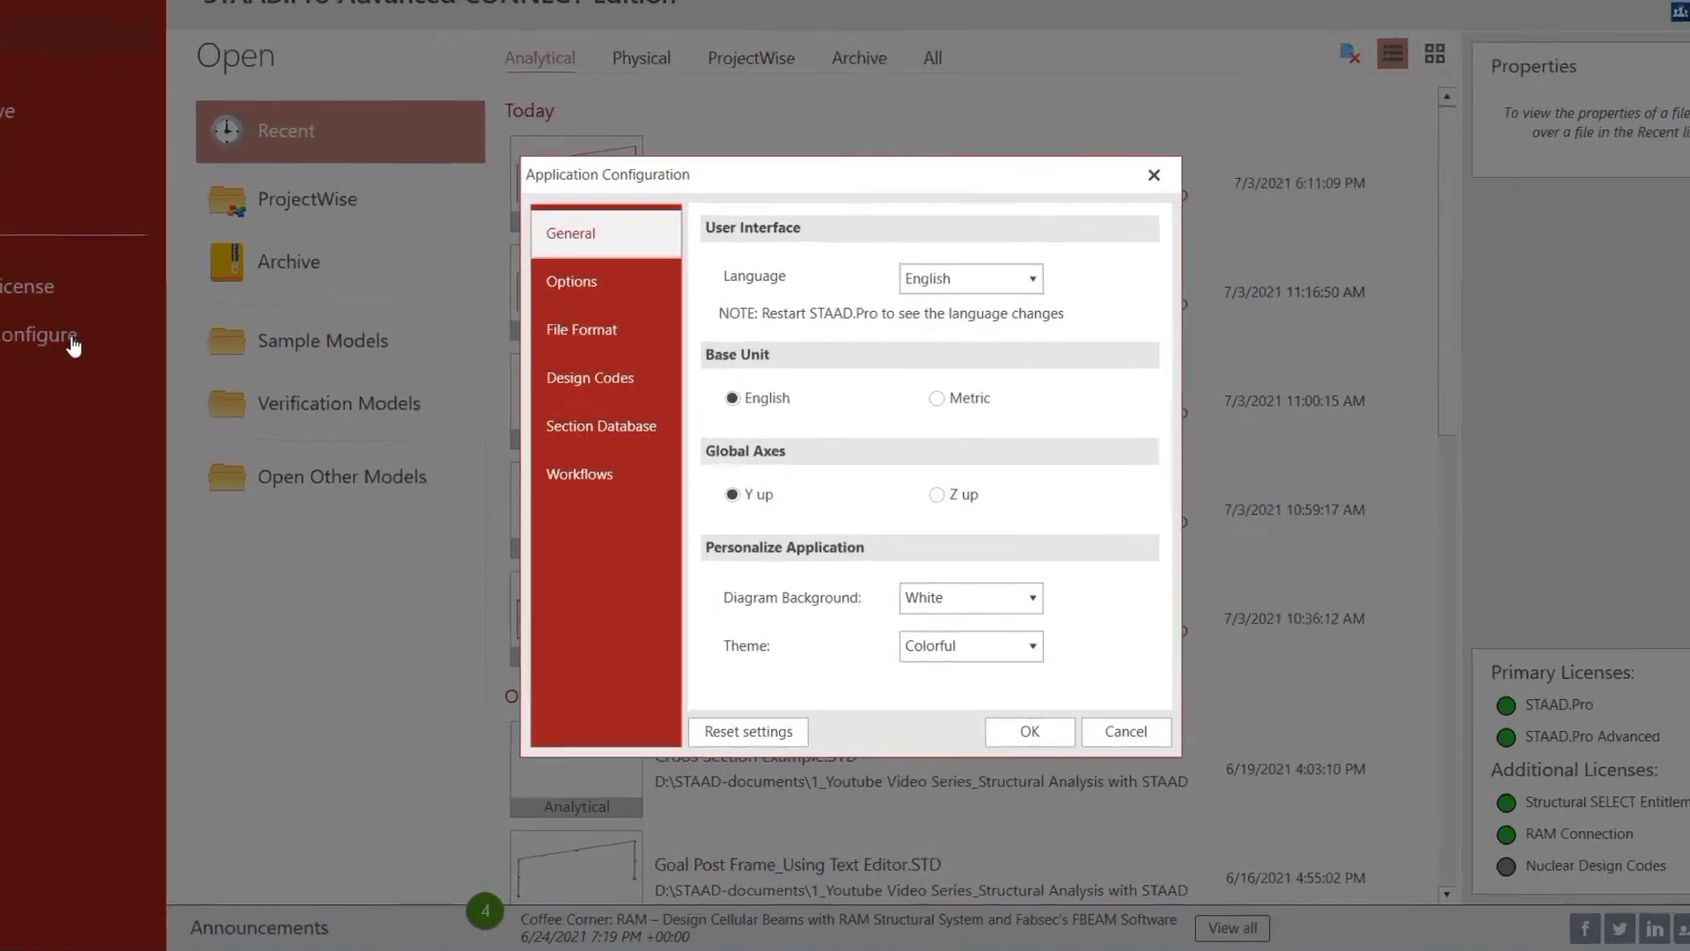